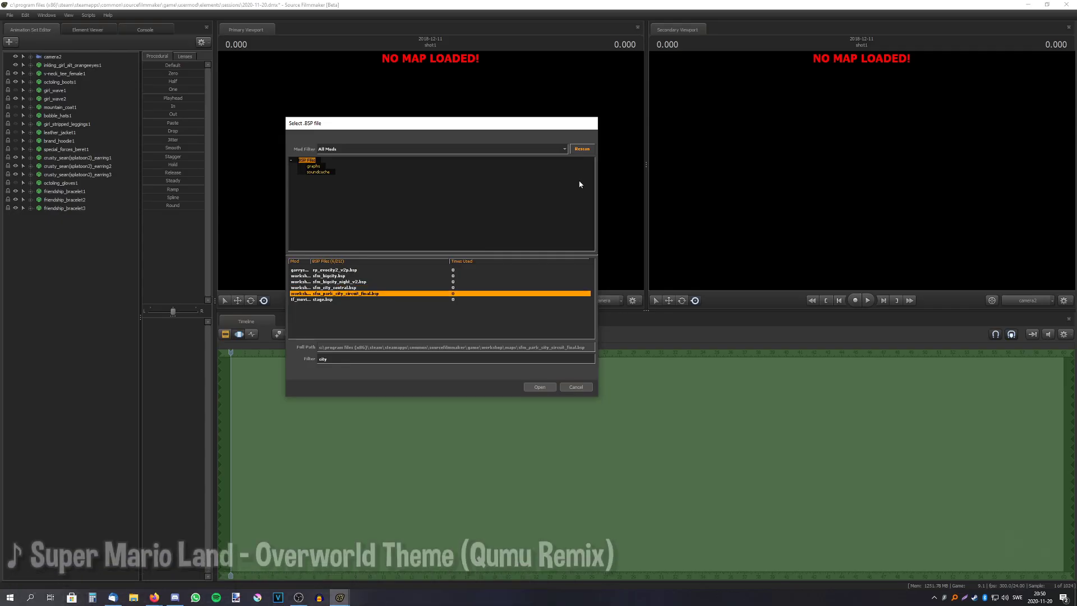
# - Fly through the loaded rooftop city map and bring up the viewport menu
pyautogui.moveTo(577, 180); pyautogui.dragTo(577, 180)
pyautogui.rightClick(429, 170)
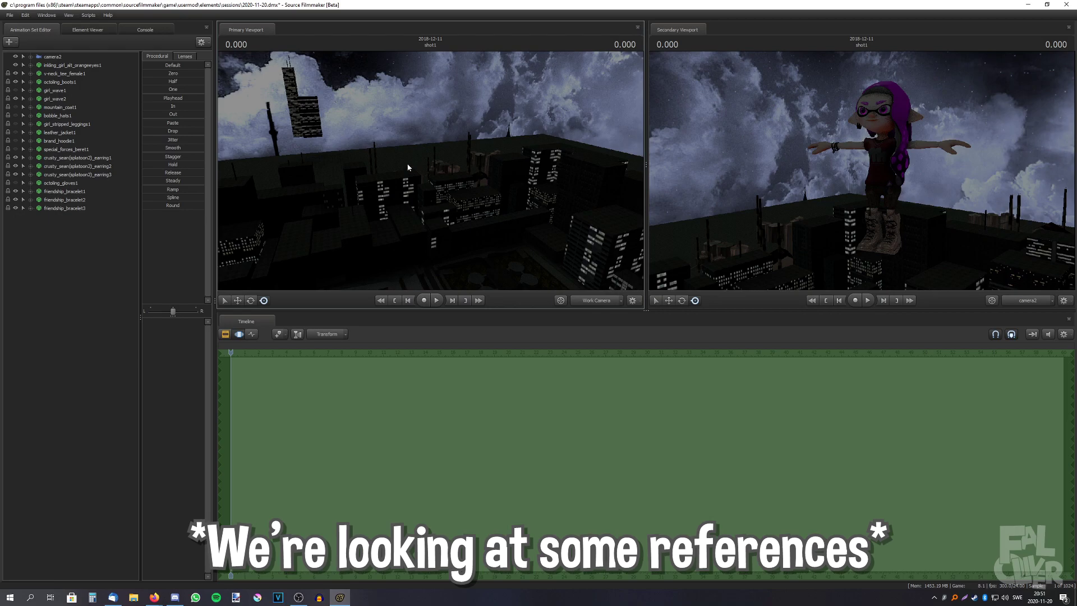
# - Survey the cloudy night city from above and select the Inkling girl's animation set
pyautogui.moveTo(407, 168); pyautogui.dragTo(431, 173)
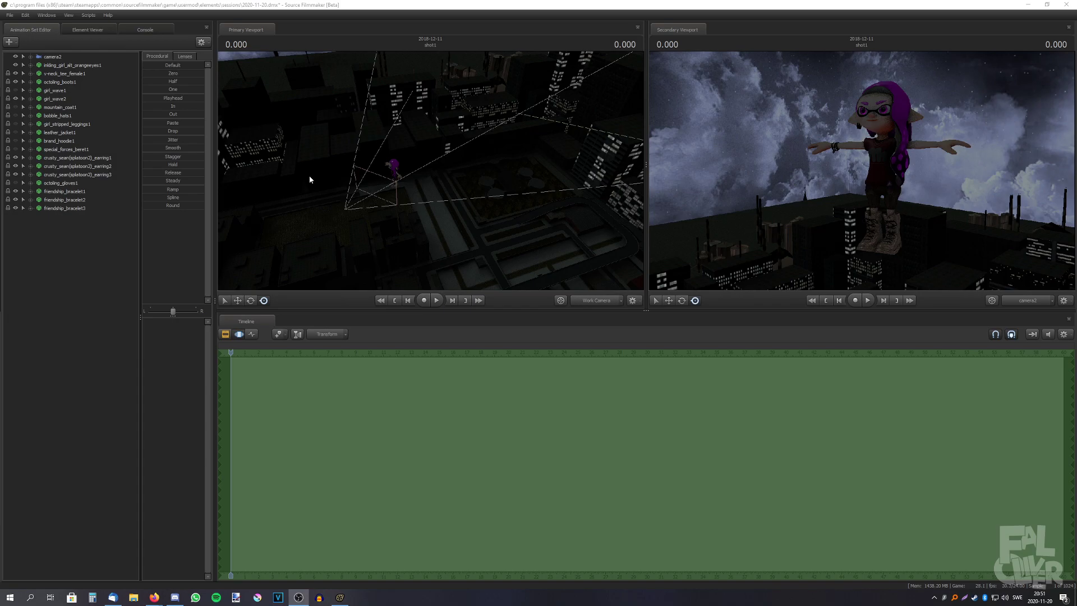
pyautogui.moveTo(309, 175); pyautogui.dragTo(430, 172)
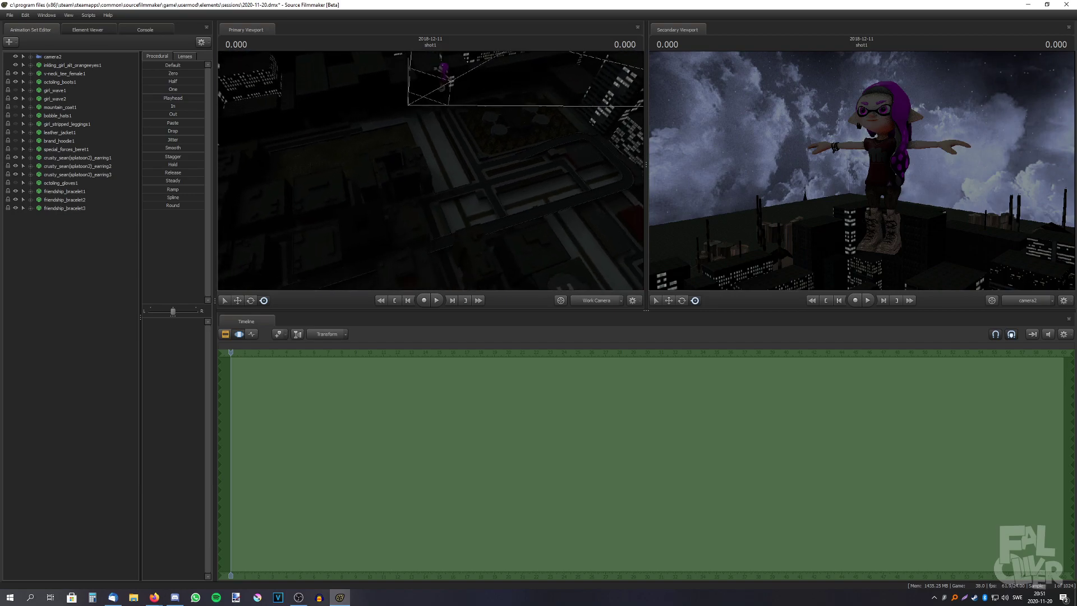
pyautogui.click(76, 66)
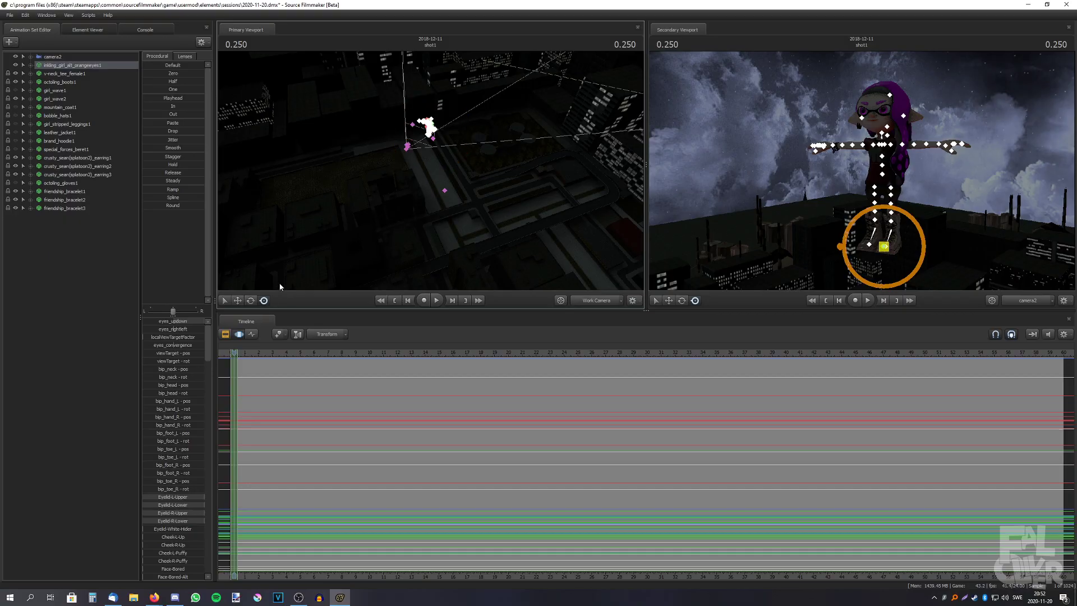
# - Turn on lighting in the viewports
pyautogui.moveTo(279, 290); pyautogui.dragTo(405, 168)
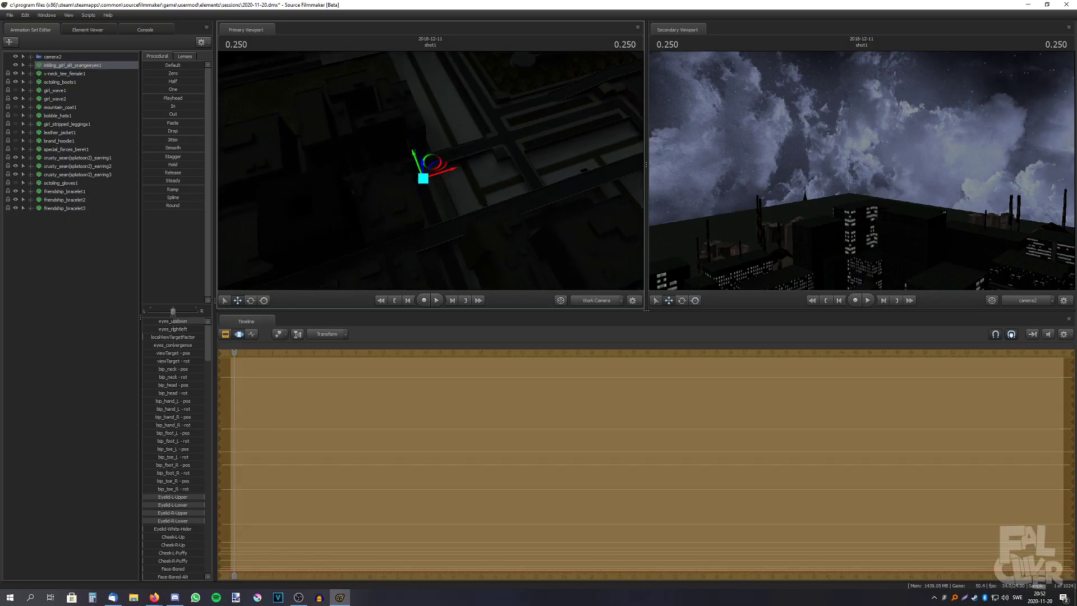
pyautogui.rightClick(529, 138)
pyautogui.click(544, 160)
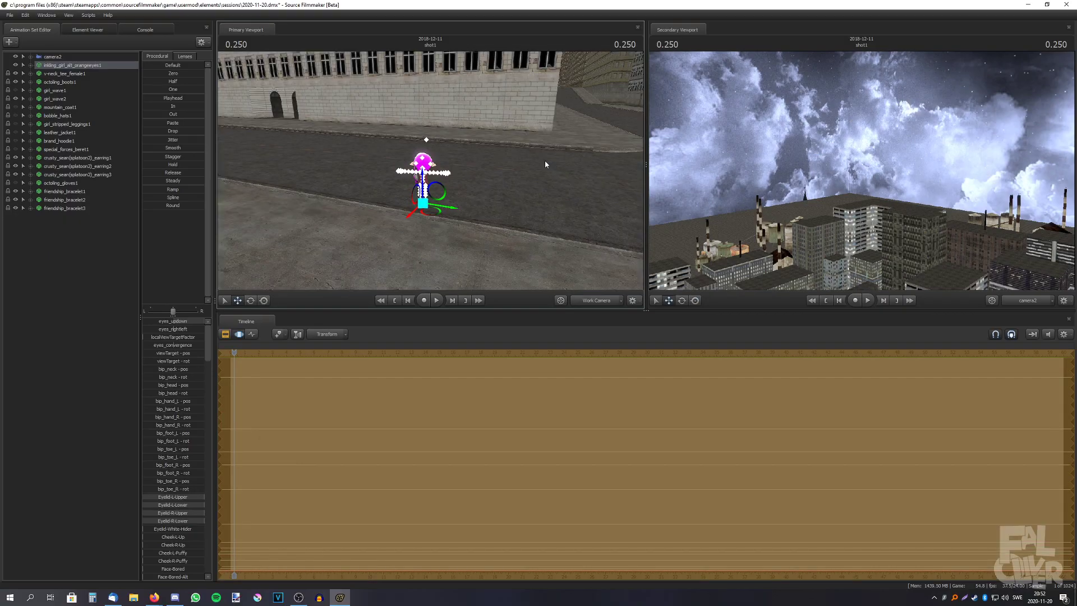
# - Fly down the street and frame the T-posed girl low in the view
pyautogui.moveTo(544, 160); pyautogui.dragTo(420, 210)
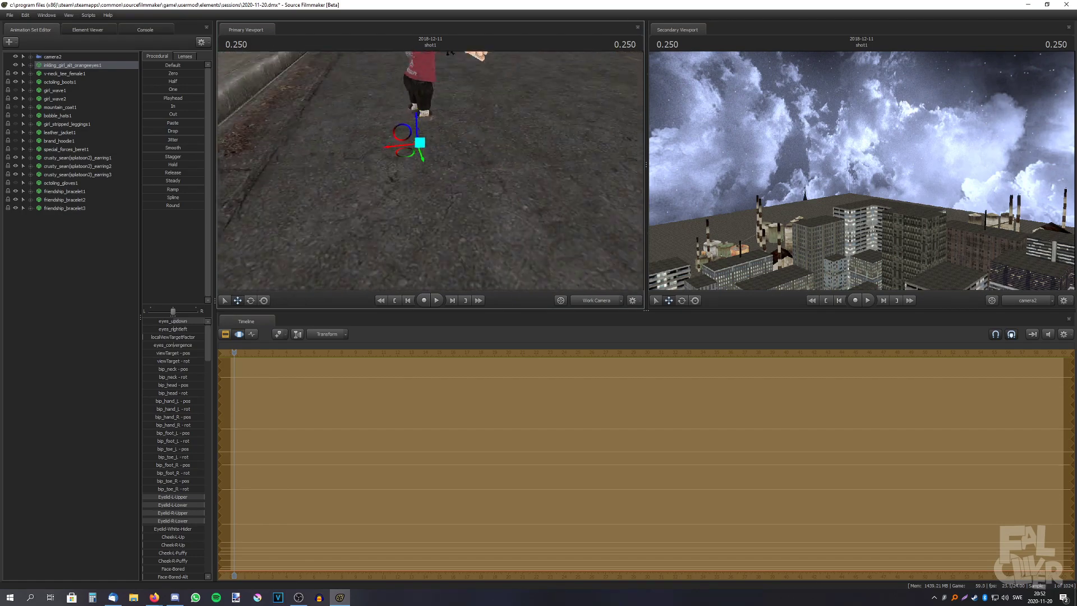
pyautogui.moveTo(420, 211)
pyautogui.mouseDown()
pyautogui.moveTo(427, 174)
pyautogui.moveTo(402, 206)
pyautogui.mouseUp()
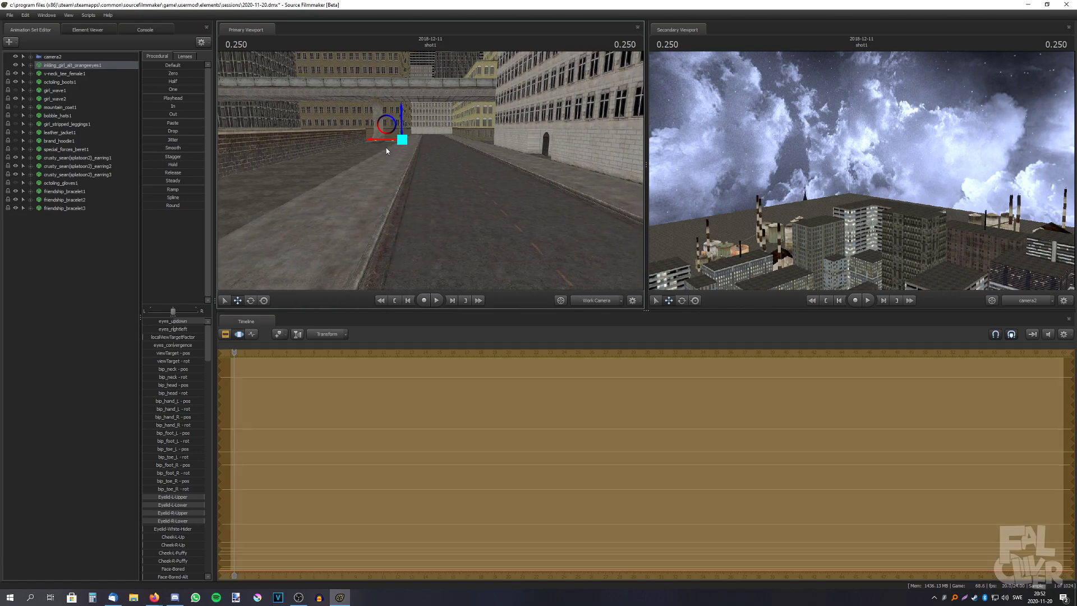
pyautogui.moveTo(387, 147)
pyautogui.mouseDown()
pyautogui.moveTo(404, 177)
pyautogui.moveTo(433, 185)
pyautogui.mouseUp()
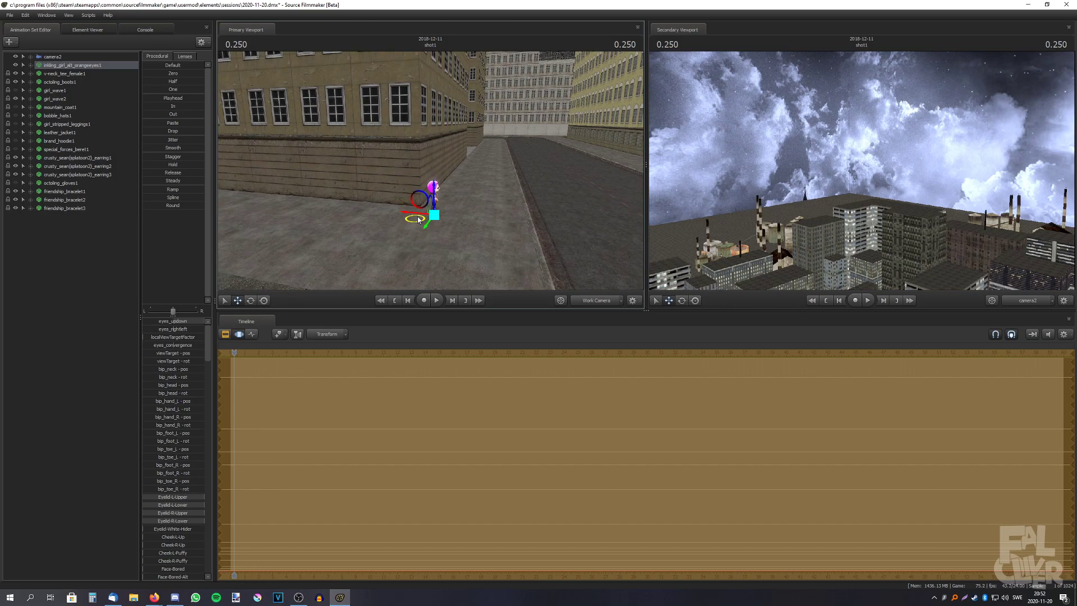
pyautogui.press('f')
pyautogui.moveTo(428, 175)
pyautogui.mouseDown()
pyautogui.moveTo(380, 205)
pyautogui.moveTo(352, 190)
pyautogui.mouseUp()
pyautogui.press('e')
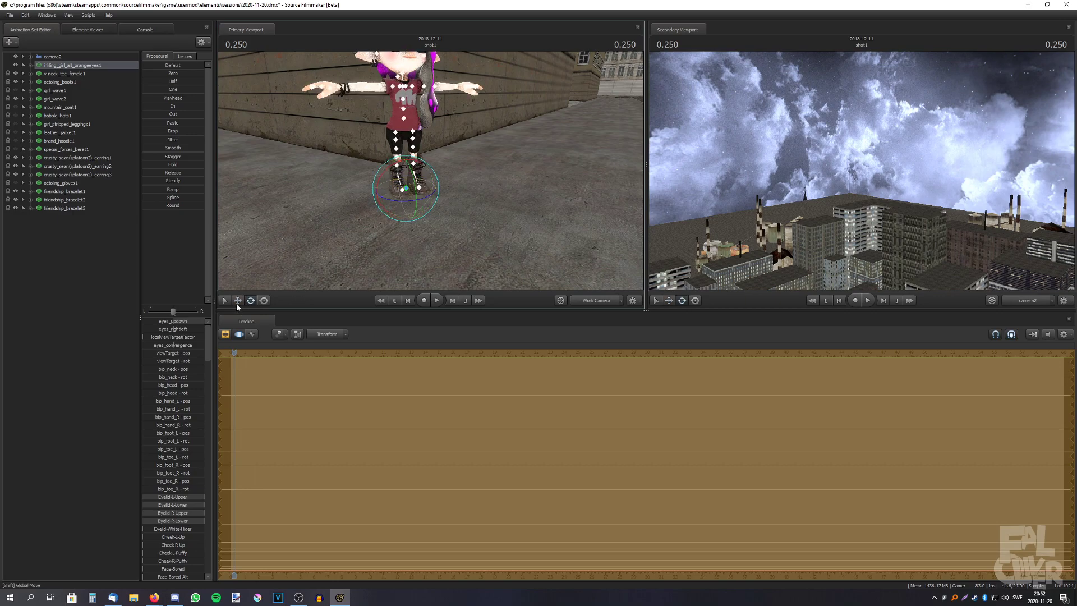
pyautogui.press('w')
pyautogui.moveTo(432, 169); pyautogui.dragTo(428, 189)
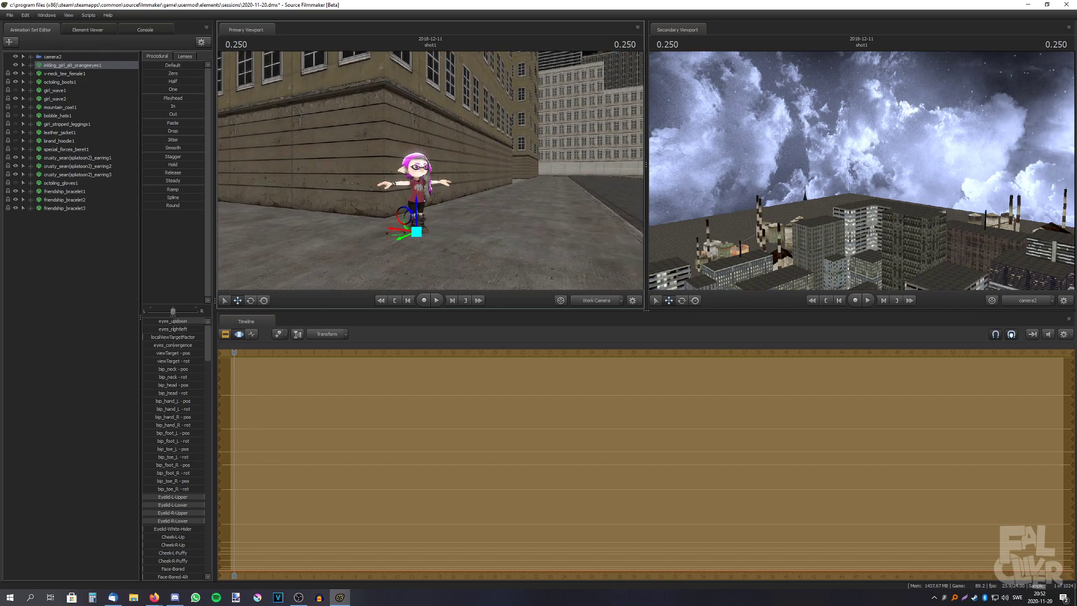
# - Swing the work camera toward the moon, framing the overpass pillar against the skyline
pyautogui.moveTo(427, 189); pyautogui.dragTo(430, 170)
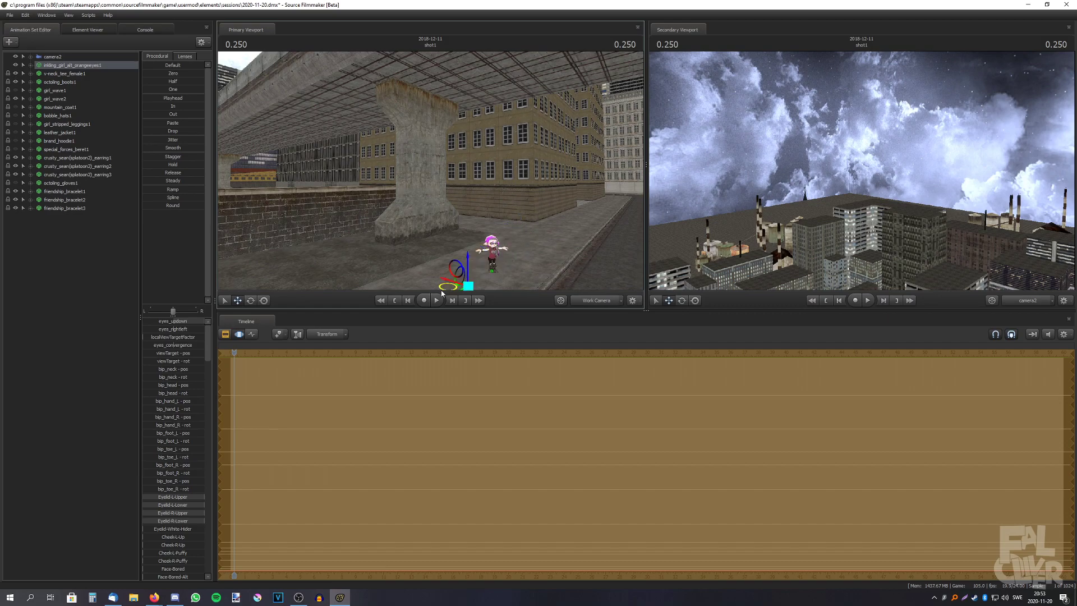
pyautogui.moveTo(421, 252); pyautogui.dragTo(466, 142)
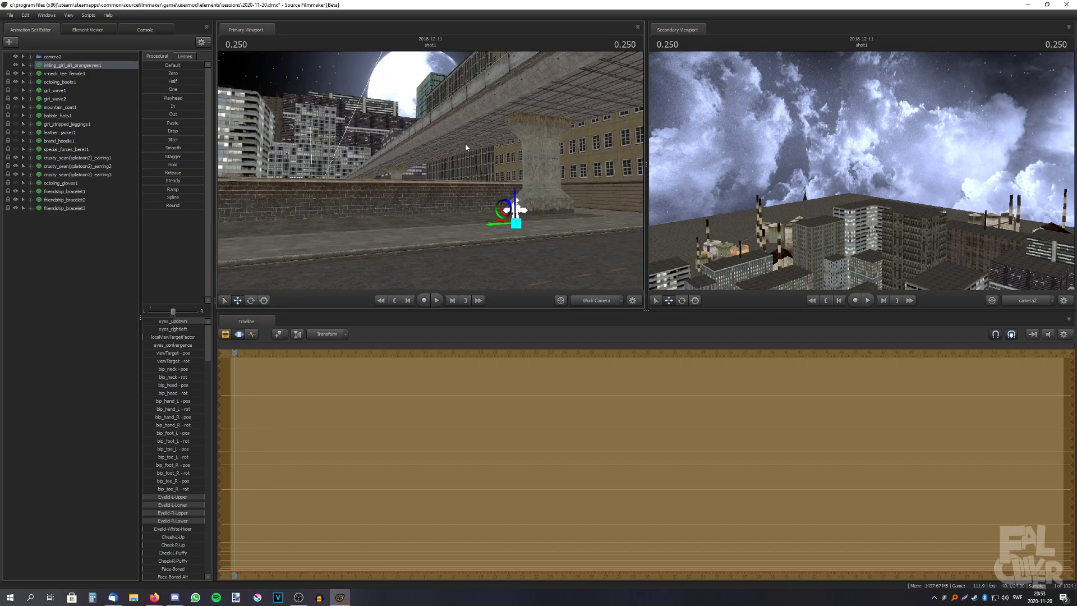
pyautogui.moveTo(493, 225)
pyautogui.mouseDown()
pyautogui.moveTo(539, 202)
pyautogui.moveTo(505, 207)
pyautogui.mouseUp()
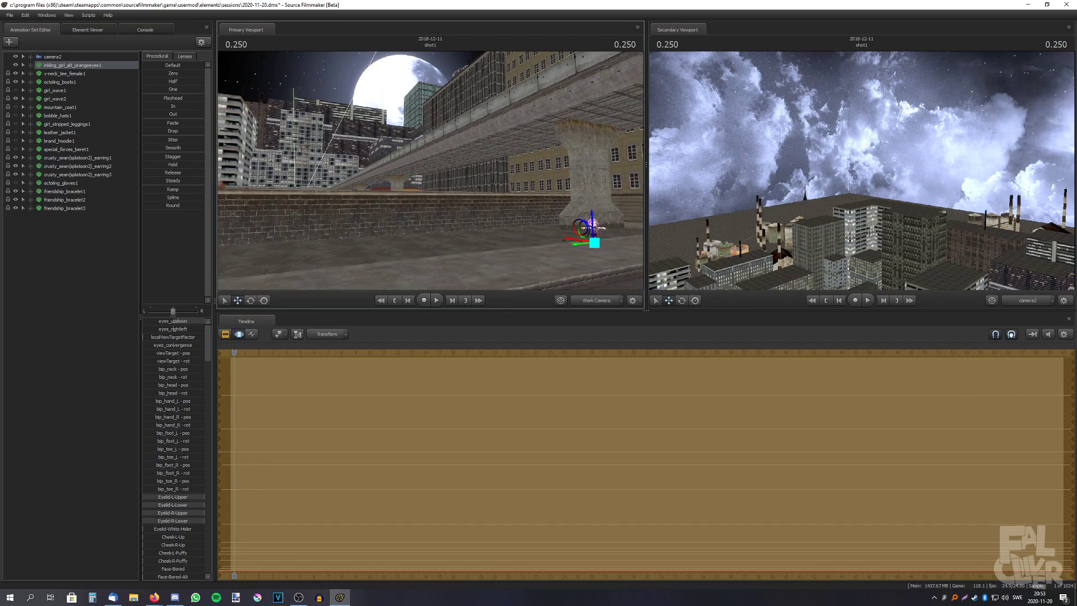
pyautogui.moveTo(505, 206); pyautogui.dragTo(430, 170)
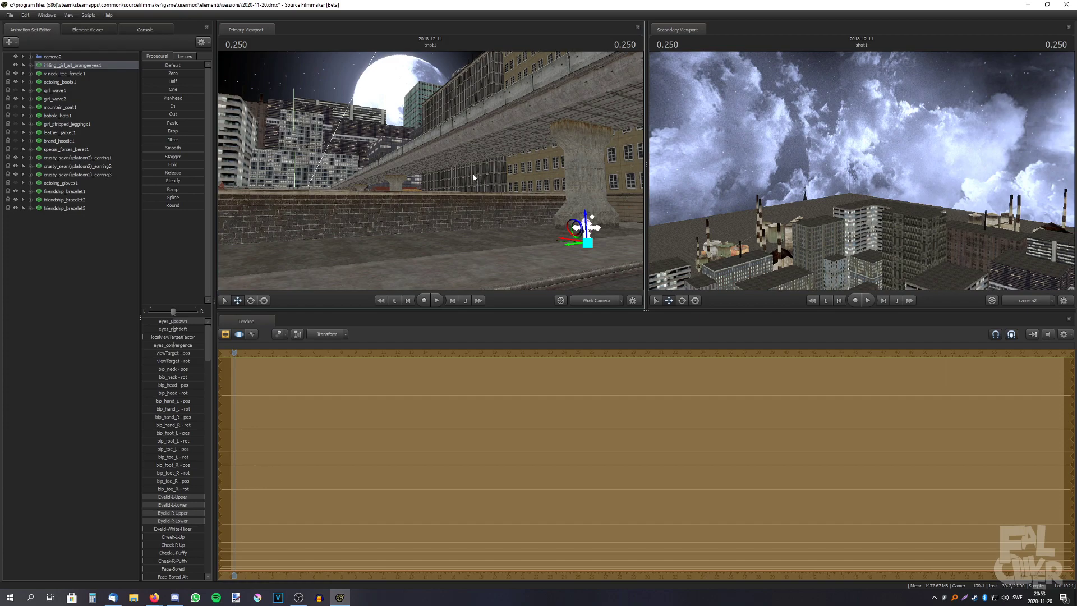
pyautogui.moveTo(475, 178); pyautogui.dragTo(312, 586)
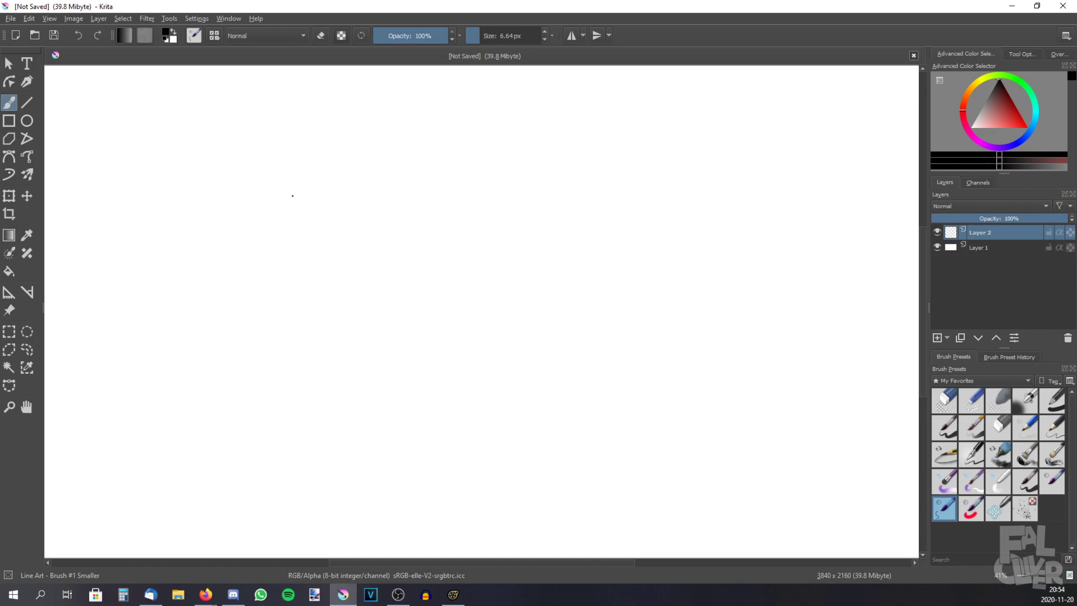
# - Sketch the overpass's long diagonal lines and its lower edge
pyautogui.moveTo(328, 200); pyautogui.dragTo(848, 144)
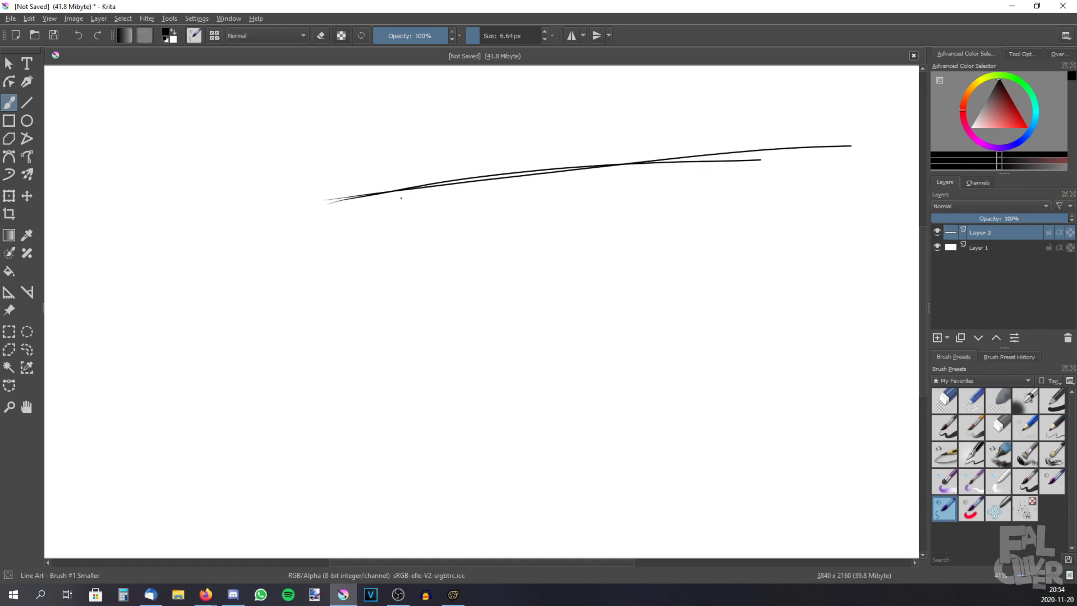
pyautogui.moveTo(362, 217); pyautogui.dragTo(898, 222)
pyautogui.moveTo(776, 217); pyautogui.dragTo(656, 295)
pyautogui.moveTo(732, 292); pyautogui.dragTo(622, 297)
# - Sketch the pillar column with thickened edges and a flared base
pyautogui.moveTo(576, 221)
pyautogui.mouseDown()
pyautogui.moveTo(635, 300)
pyautogui.moveTo(587, 262)
pyautogui.moveTo(617, 358)
pyautogui.mouseUp()
pyautogui.moveTo(617, 306); pyautogui.dragTo(614, 412)
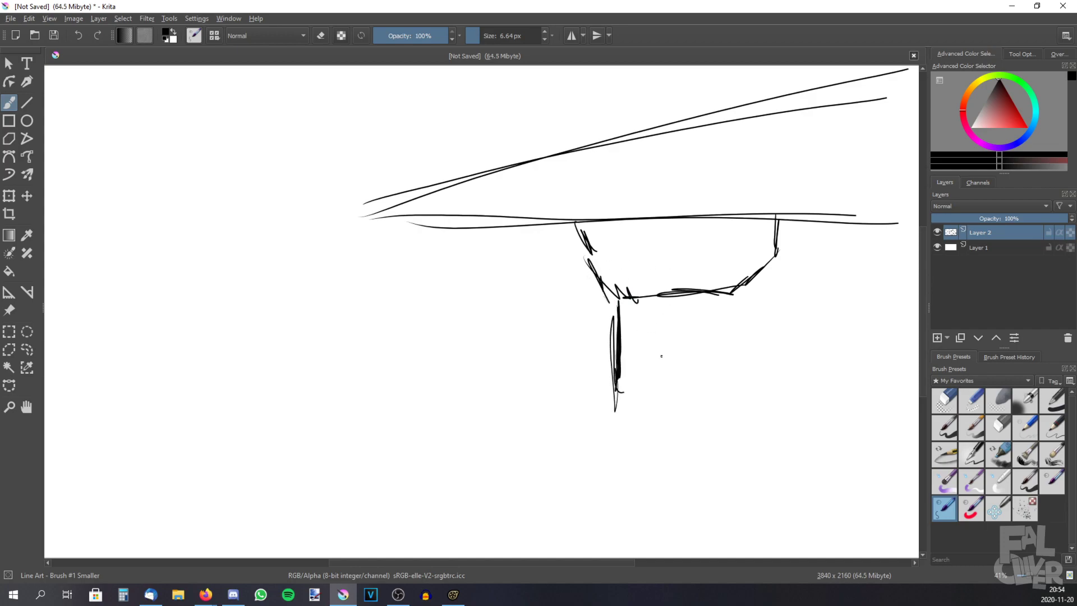
pyautogui.moveTo(741, 273); pyautogui.dragTo(733, 377)
pyautogui.moveTo(737, 291); pyautogui.dragTo(733, 397)
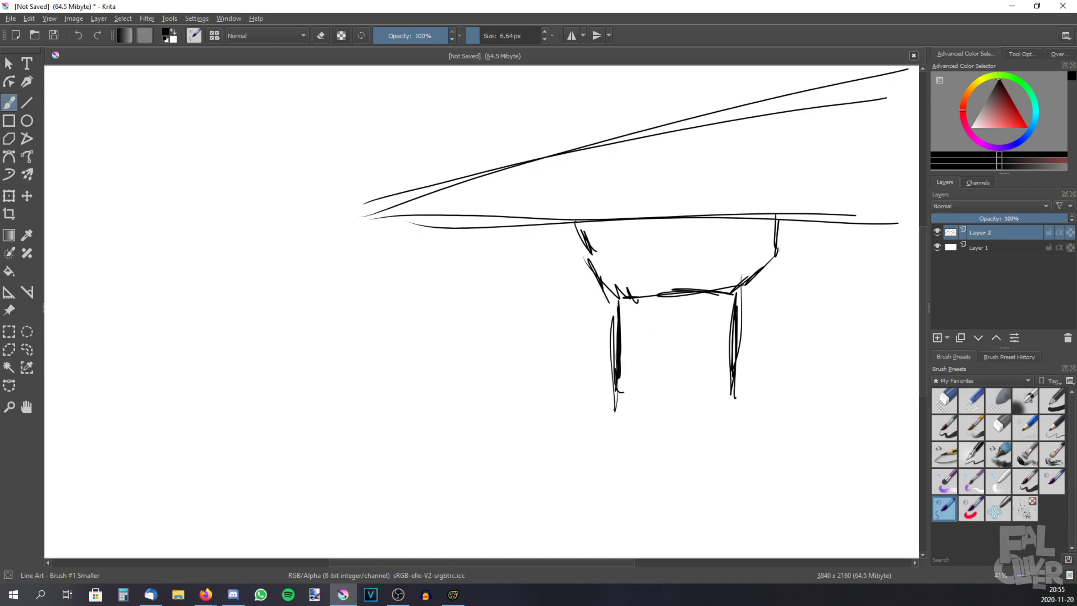
pyautogui.moveTo(623, 409)
pyautogui.mouseDown()
pyautogui.moveTo(583, 469)
pyautogui.moveTo(758, 455)
pyautogui.mouseUp()
pyautogui.moveTo(610, 468); pyautogui.dragTo(754, 458)
pyautogui.moveTo(730, 402)
pyautogui.mouseDown()
pyautogui.moveTo(754, 470)
pyautogui.moveTo(760, 452)
pyautogui.mouseUp()
pyautogui.moveTo(733, 396); pyautogui.dragTo(750, 445)
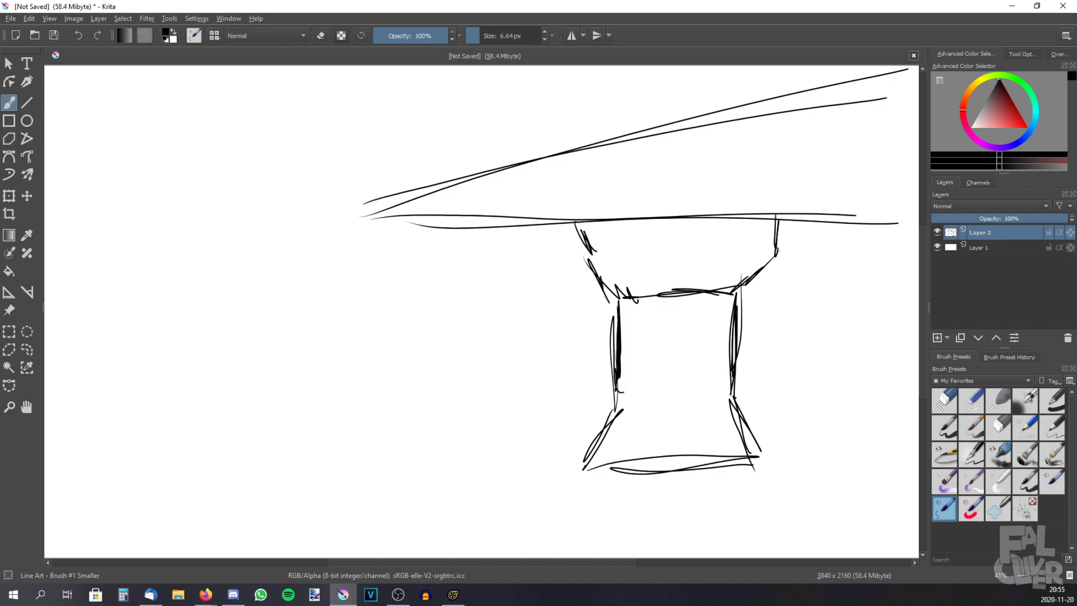
# - Draw the ground line to the canvas's left edge and the building edges
pyautogui.moveTo(613, 383); pyautogui.dragTo(412, 389)
pyautogui.moveTo(611, 383); pyautogui.dragTo(352, 395)
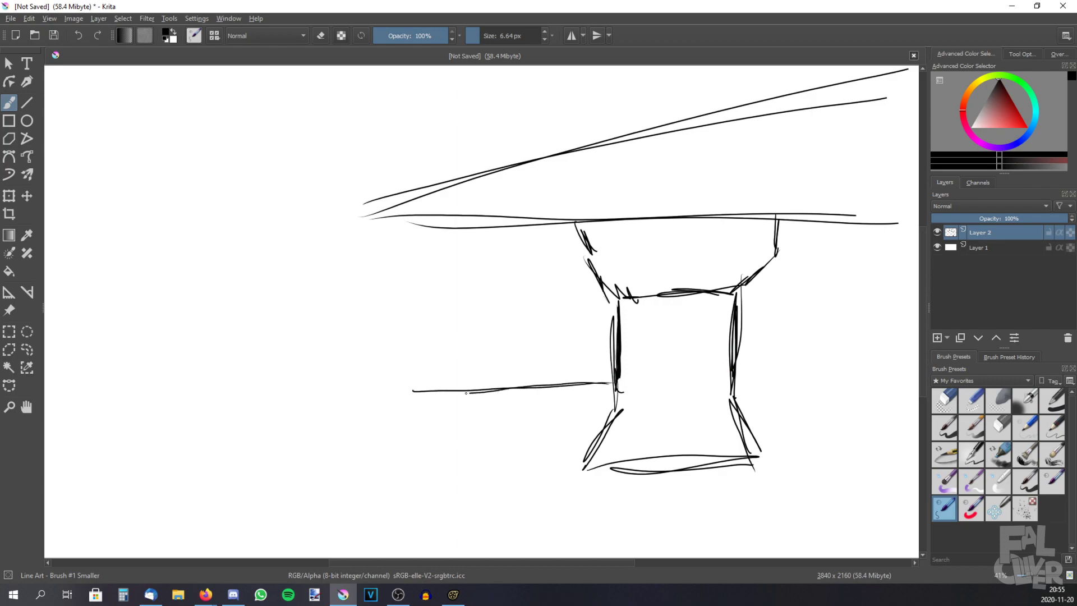
pyautogui.moveTo(625, 383); pyautogui.dragTo(36, 408)
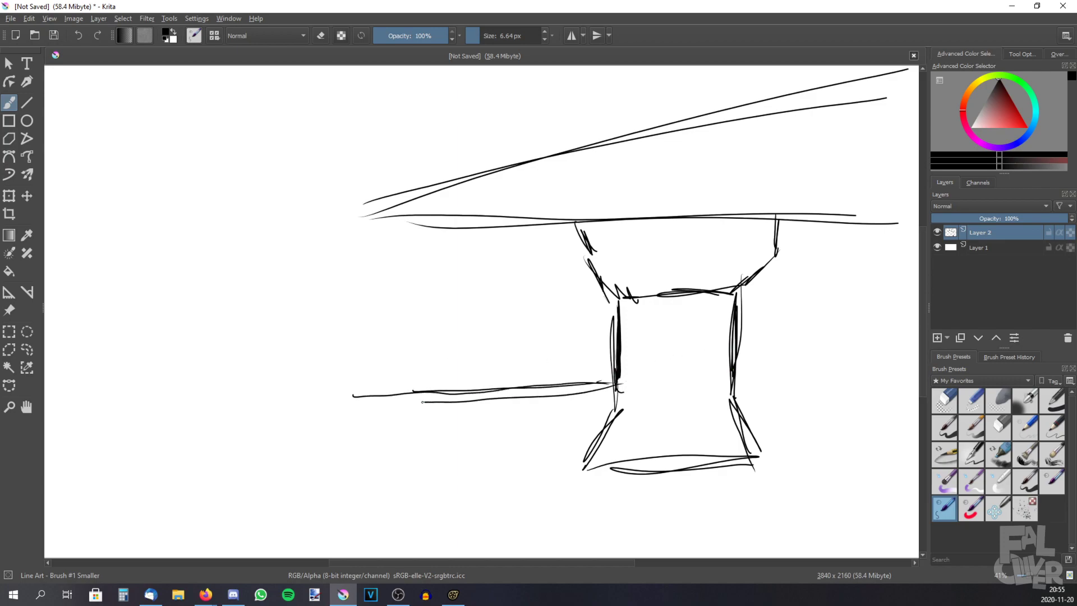
pyautogui.moveTo(584, 389); pyautogui.dragTo(81, 409)
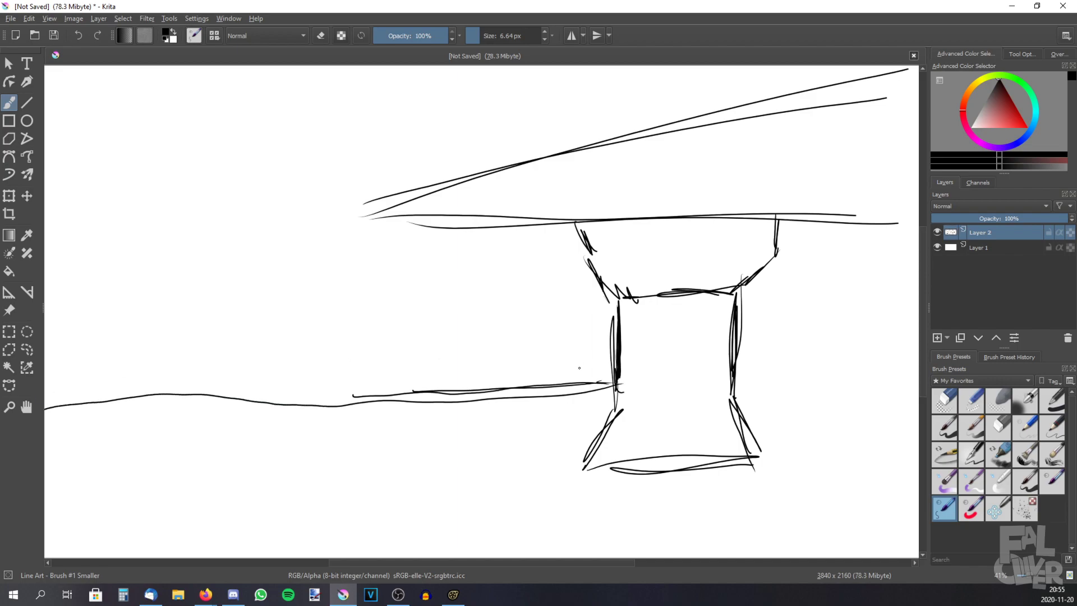
pyautogui.moveTo(547, 412); pyautogui.dragTo(548, 66)
pyautogui.moveTo(397, 416); pyautogui.dragTo(406, 68)
pyautogui.moveTo(736, 389); pyautogui.dragTo(902, 384)
# - Add building windows and an arched rooftop with a roof line extending left
pyautogui.moveTo(582, 75); pyautogui.dragTo(629, 74)
pyautogui.moveTo(578, 109); pyautogui.dragTo(627, 107)
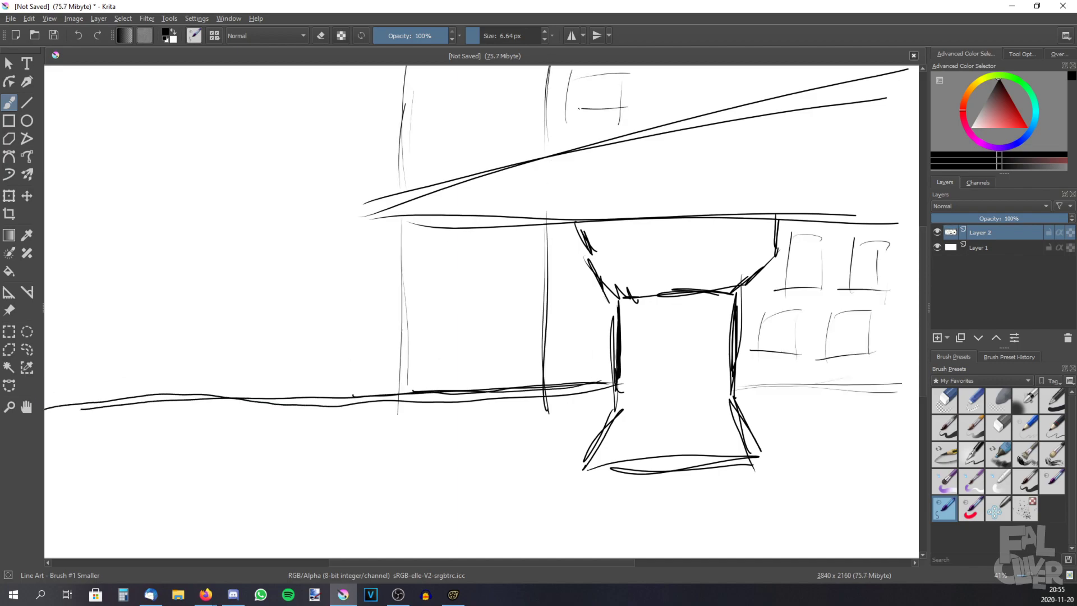
pyautogui.moveTo(665, 70)
pyautogui.mouseDown()
pyautogui.moveTo(663, 110)
pyautogui.moveTo(726, 114)
pyautogui.mouseUp()
pyautogui.moveTo(659, 109); pyautogui.dragTo(731, 102)
pyautogui.moveTo(556, 252); pyautogui.dragTo(599, 353)
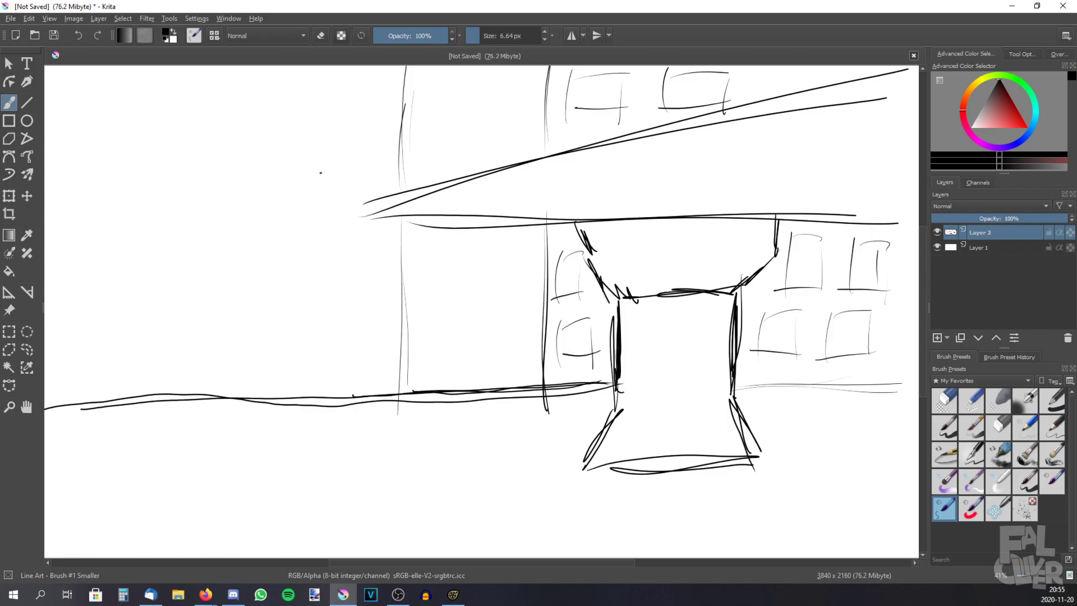
pyautogui.moveTo(308, 202); pyautogui.dragTo(403, 110)
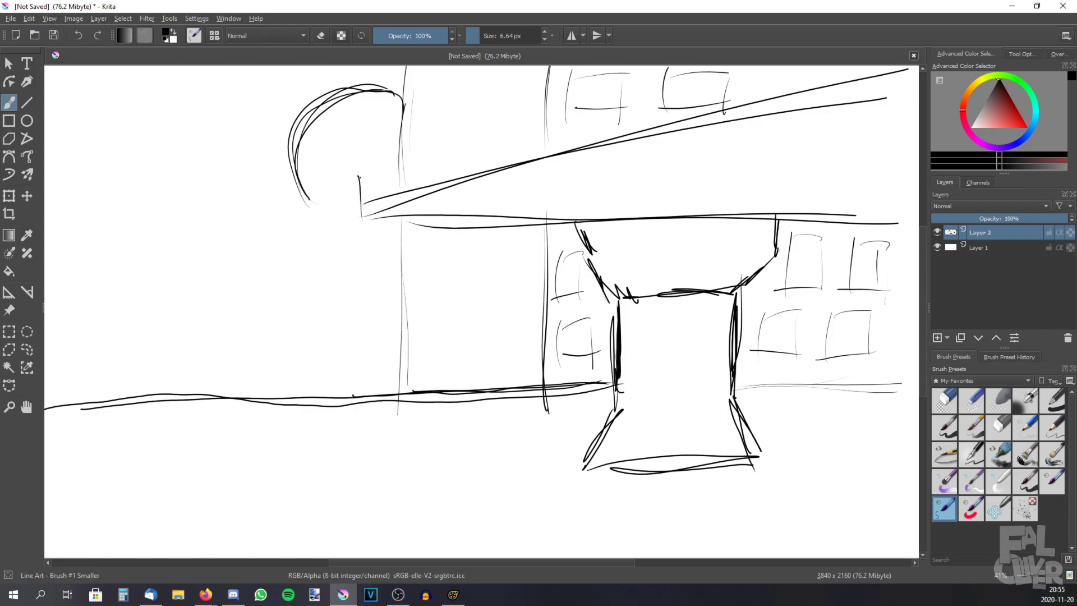
pyautogui.moveTo(360, 177); pyautogui.dragTo(287, 181)
pyautogui.moveTo(355, 180); pyautogui.dragTo(46, 217)
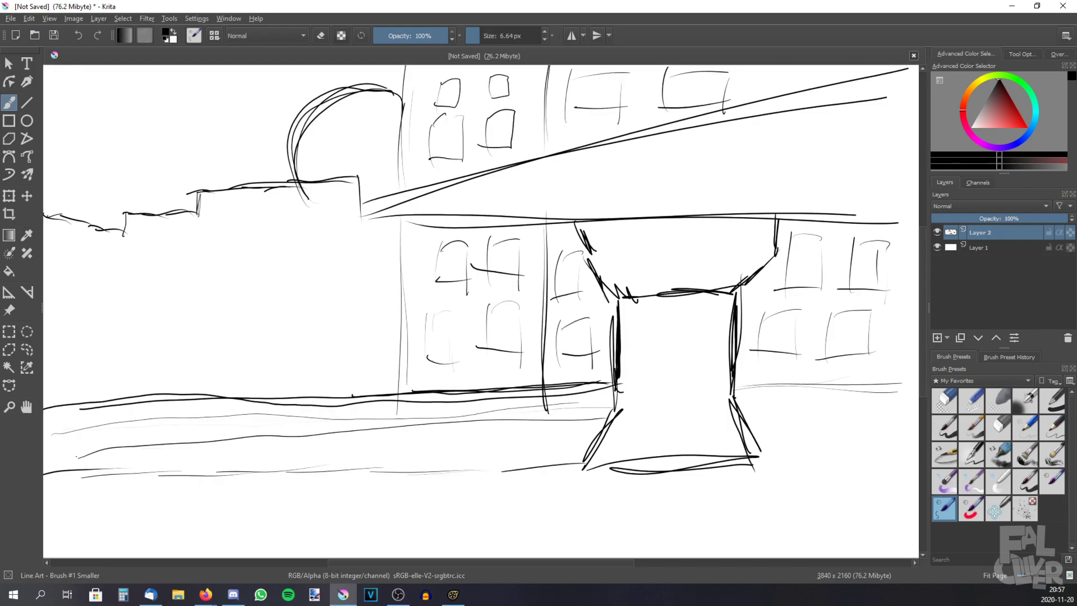
# - Draw the street lines along the bottom and hatch the street band with slanted strokes
pyautogui.moveTo(235, 441); pyautogui.dragTo(619, 427)
pyautogui.moveTo(568, 389)
pyautogui.mouseDown()
pyautogui.moveTo(558, 457)
pyautogui.moveTo(526, 456)
pyautogui.mouseUp()
pyautogui.moveTo(513, 389); pyautogui.dragTo(493, 471)
pyautogui.moveTo(467, 403); pyautogui.dragTo(448, 471)
pyautogui.moveTo(429, 403); pyautogui.dragTo(409, 473)
pyautogui.moveTo(353, 405); pyautogui.dragTo(334, 475)
pyautogui.moveTo(256, 405); pyautogui.dragTo(227, 480)
pyautogui.moveTo(164, 408); pyautogui.dragTo(136, 474)
pyautogui.moveTo(84, 410); pyautogui.dragTo(57, 471)
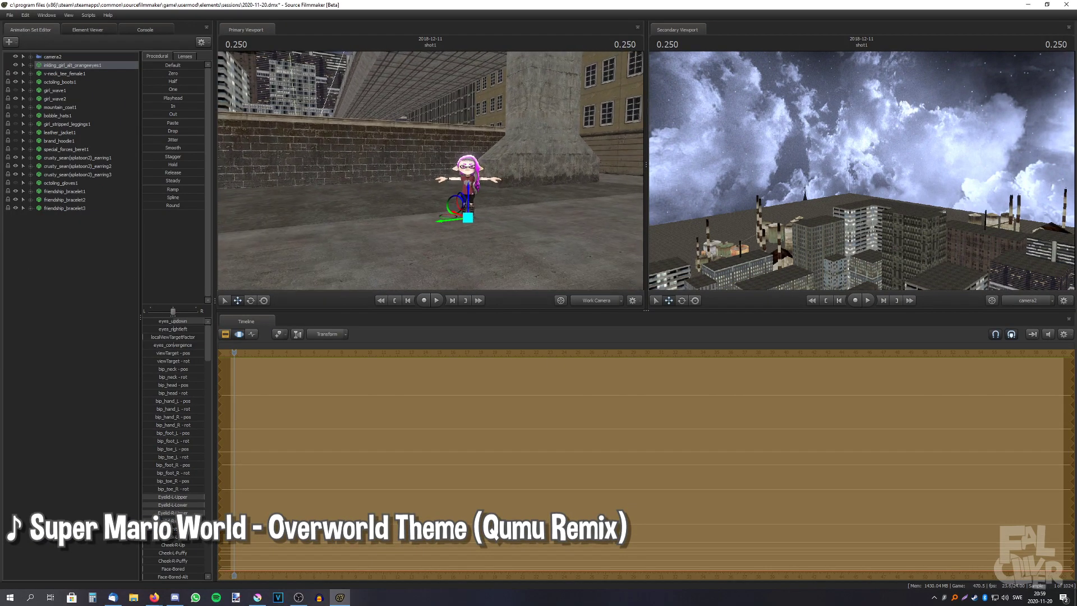
# - Frame the inkling_girl set, dolly close to her upper body, then collapse her controls
pyautogui.click(78, 57)
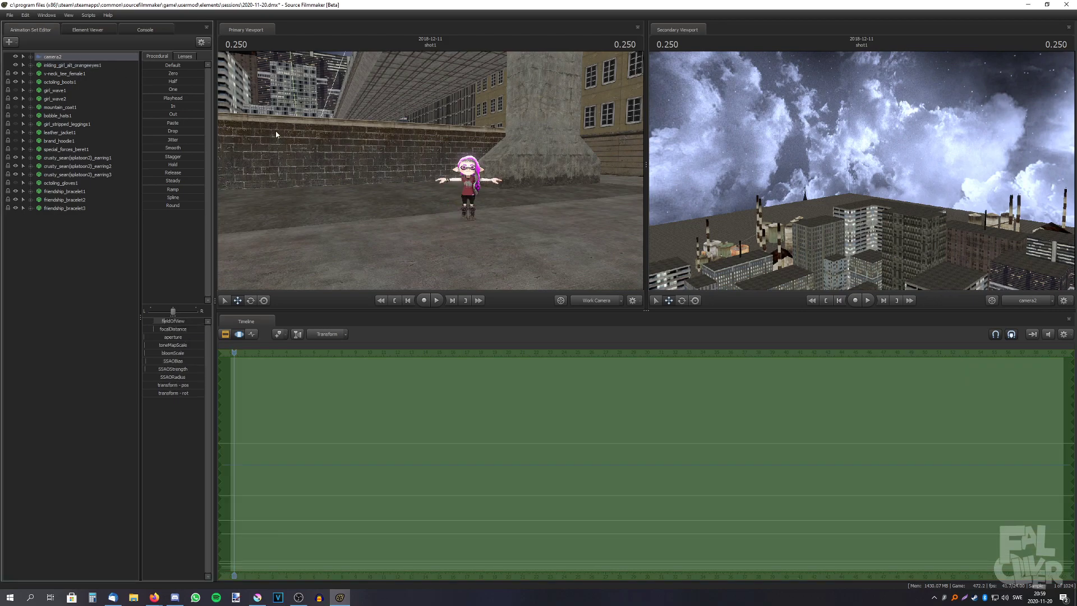
pyautogui.moveTo(454, 185); pyautogui.dragTo(468, 174)
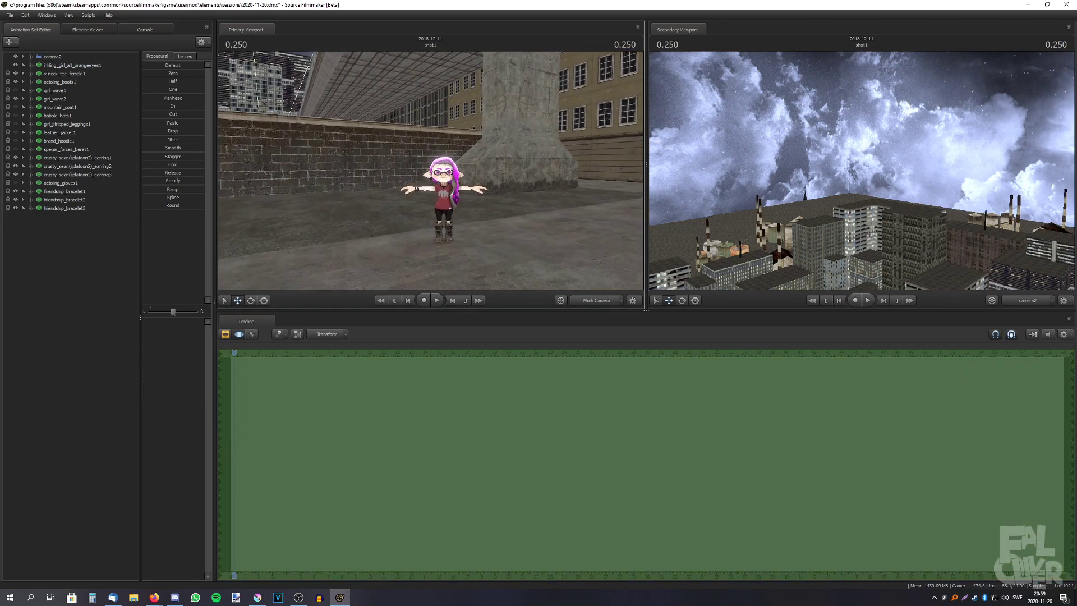
pyautogui.click(32, 64)
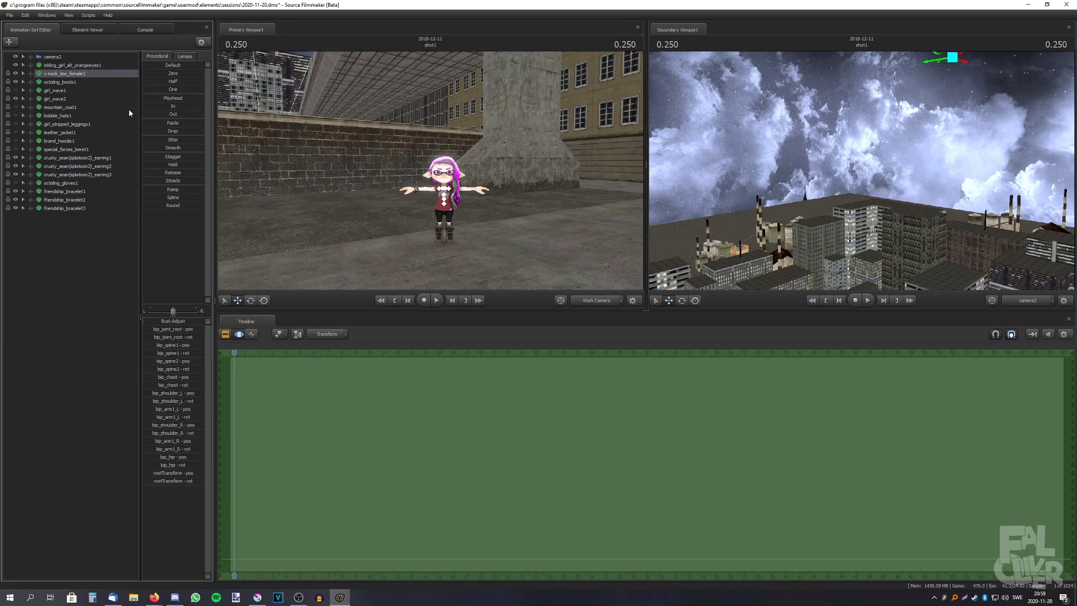
pyautogui.doubleClick(31, 64)
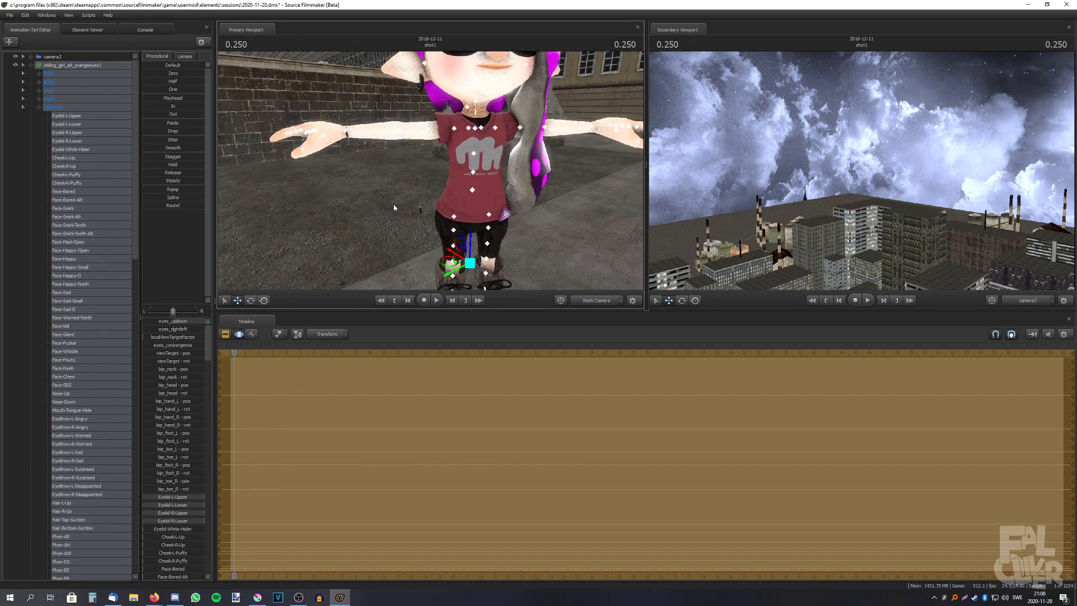
pyautogui.moveTo(394, 206); pyautogui.dragTo(184, 214, button='right')
pyautogui.moveTo(360, 173); pyautogui.dragTo(39, 119)
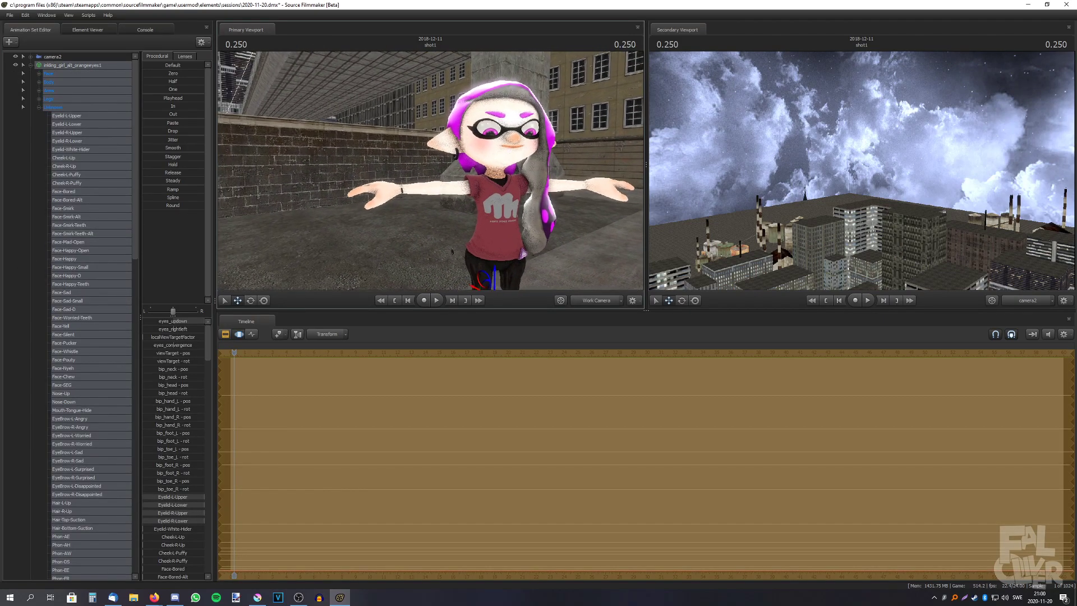
pyautogui.click(28, 67)
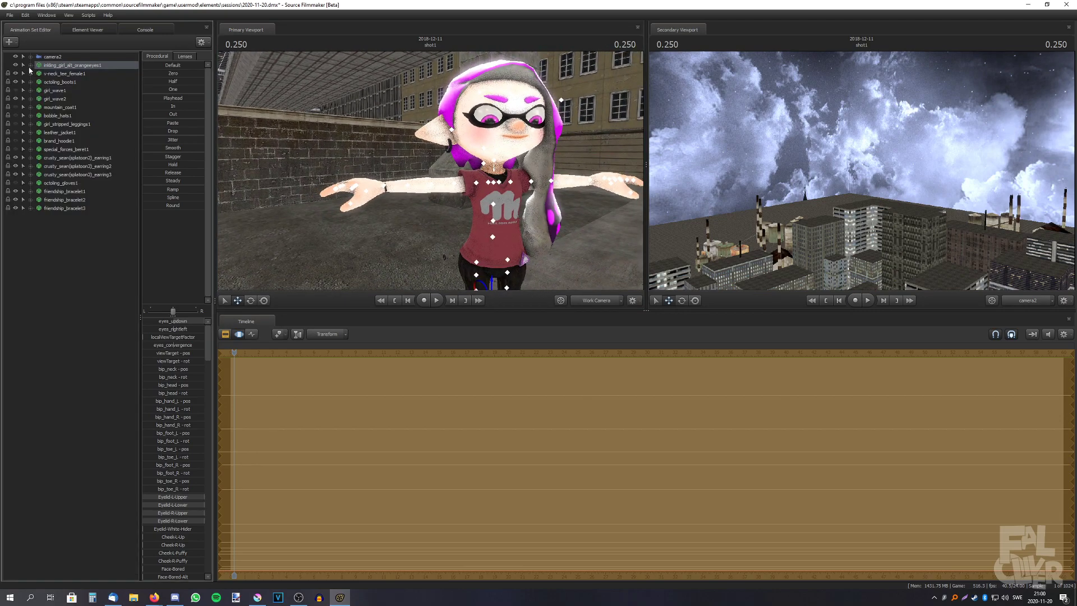
# - Check the friendship bracelets' scale controls and save the session
pyautogui.click(45, 251)
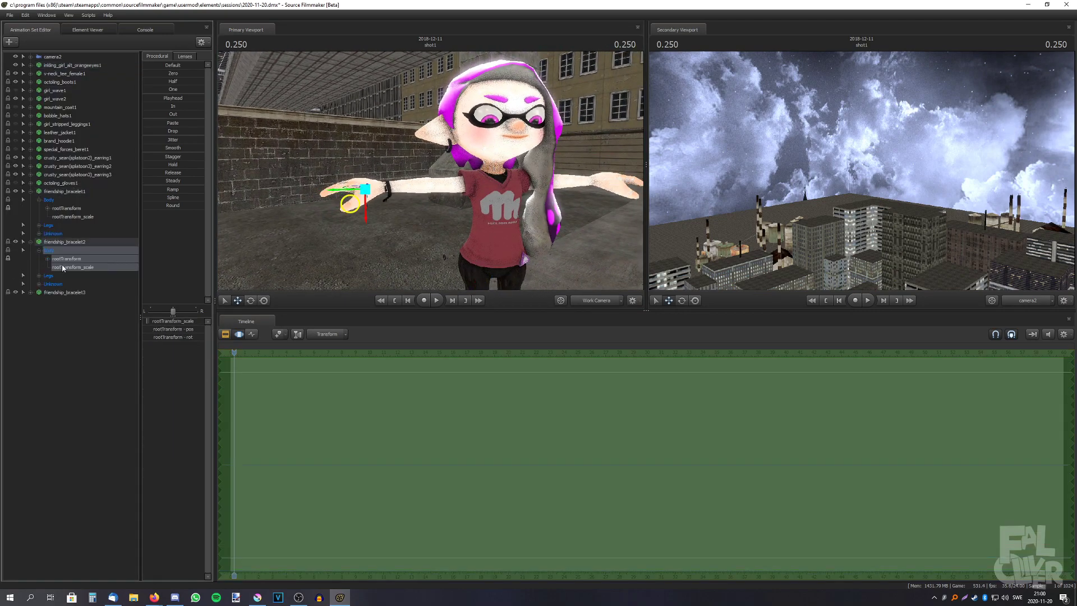
pyautogui.click(62, 267)
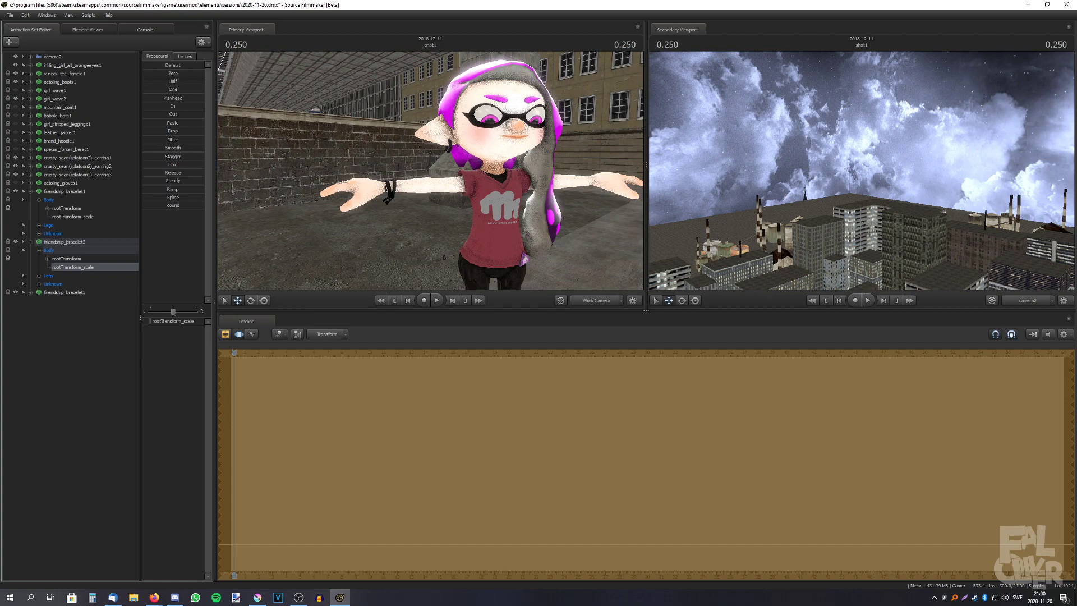
pyautogui.click(59, 318)
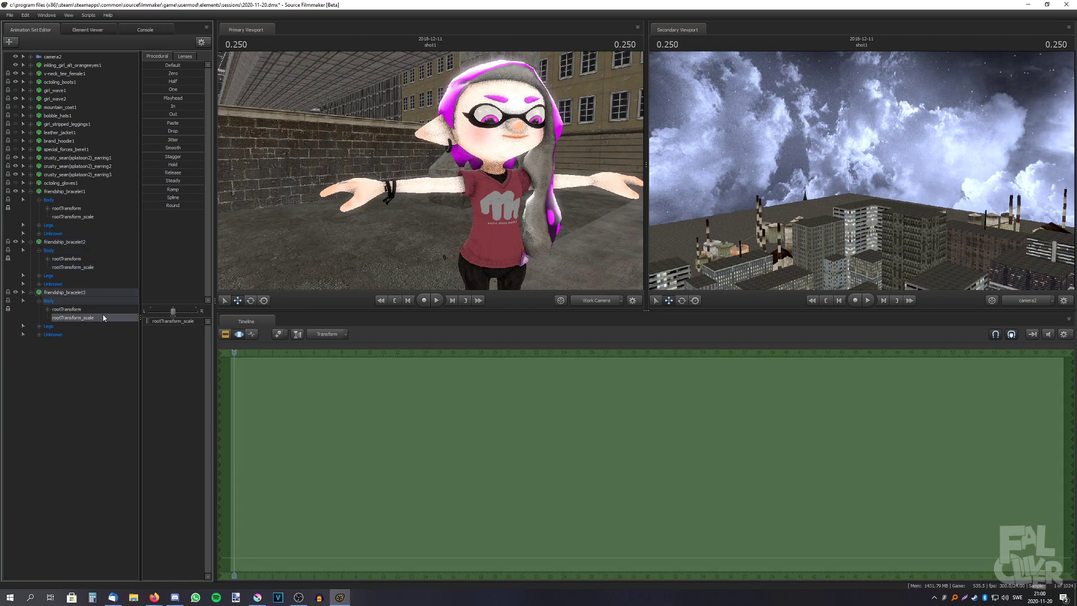
pyautogui.click(10, 15)
pyautogui.click(28, 38)
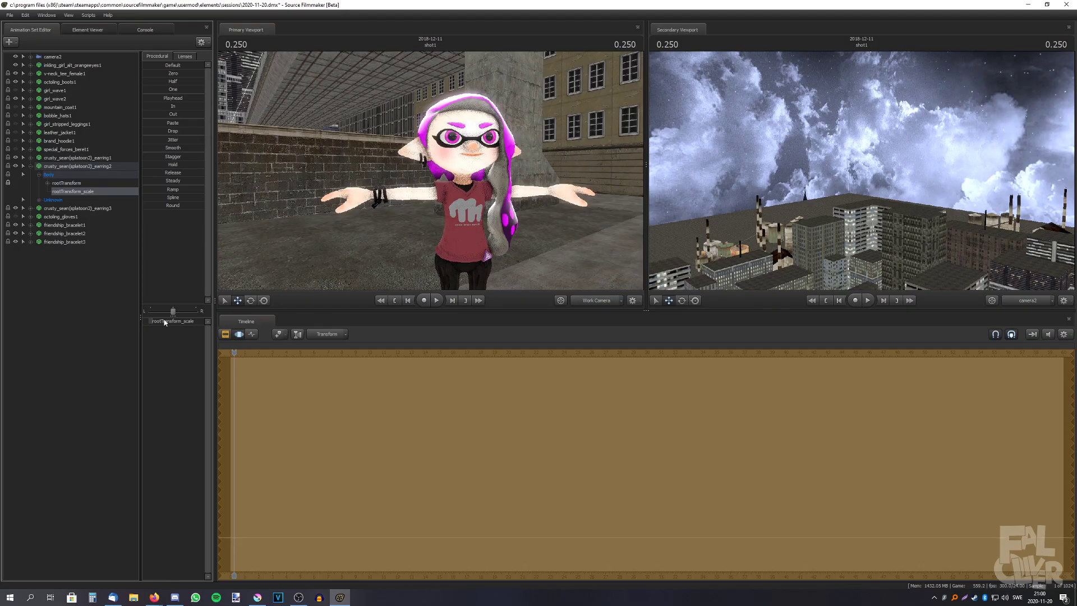
# - Frame the second earring, then reframe the girl full-body left of centre
pyautogui.click(74, 166)
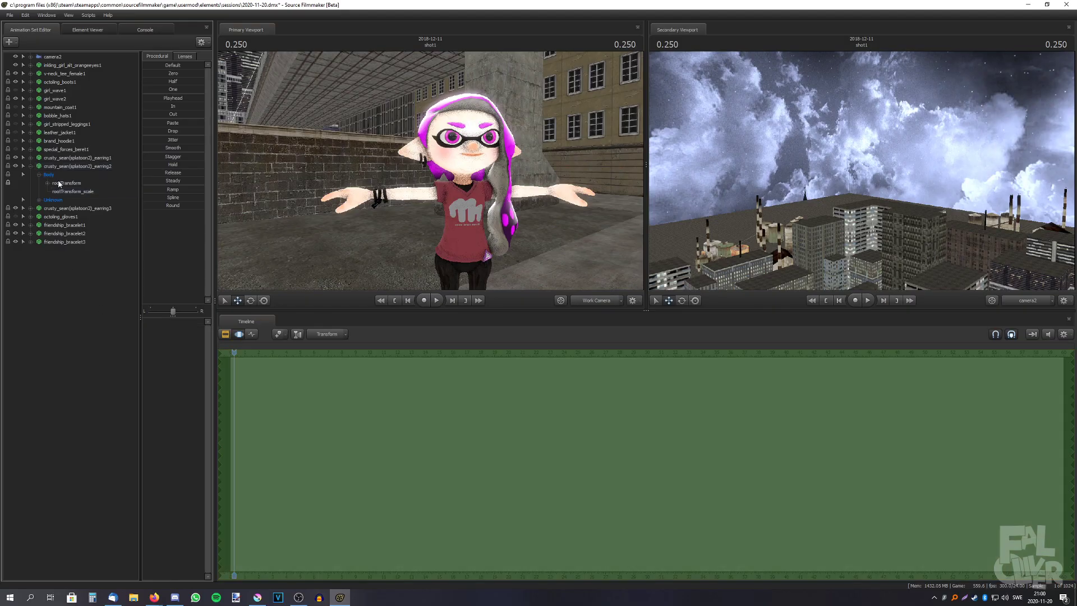
pyautogui.press('f')
pyautogui.moveTo(430, 168); pyautogui.dragTo(430, 193)
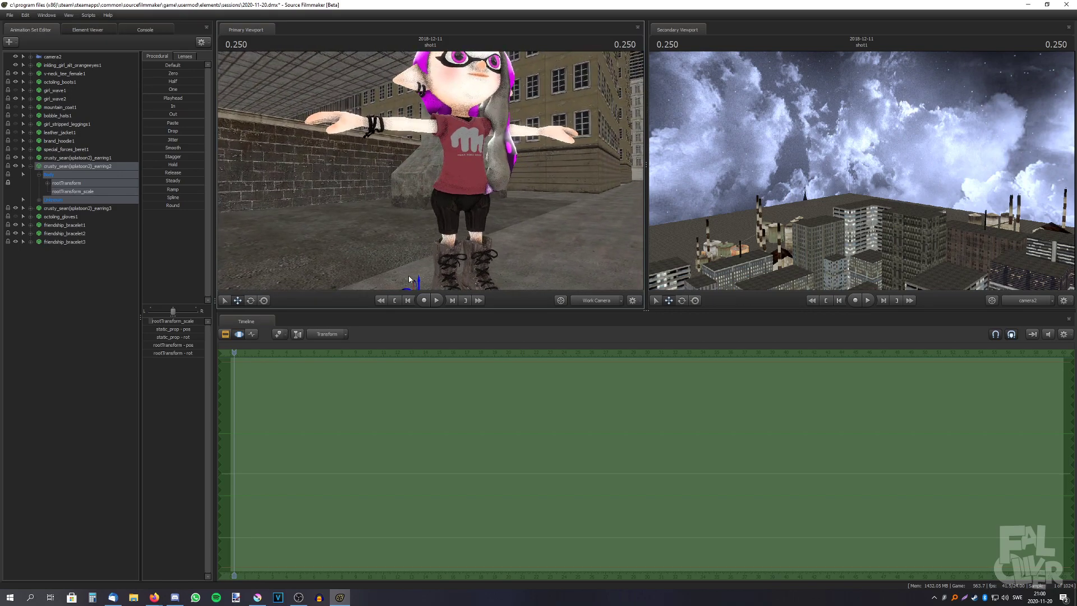
pyautogui.click(418, 280)
pyautogui.moveTo(418, 283); pyautogui.dragTo(417, 252)
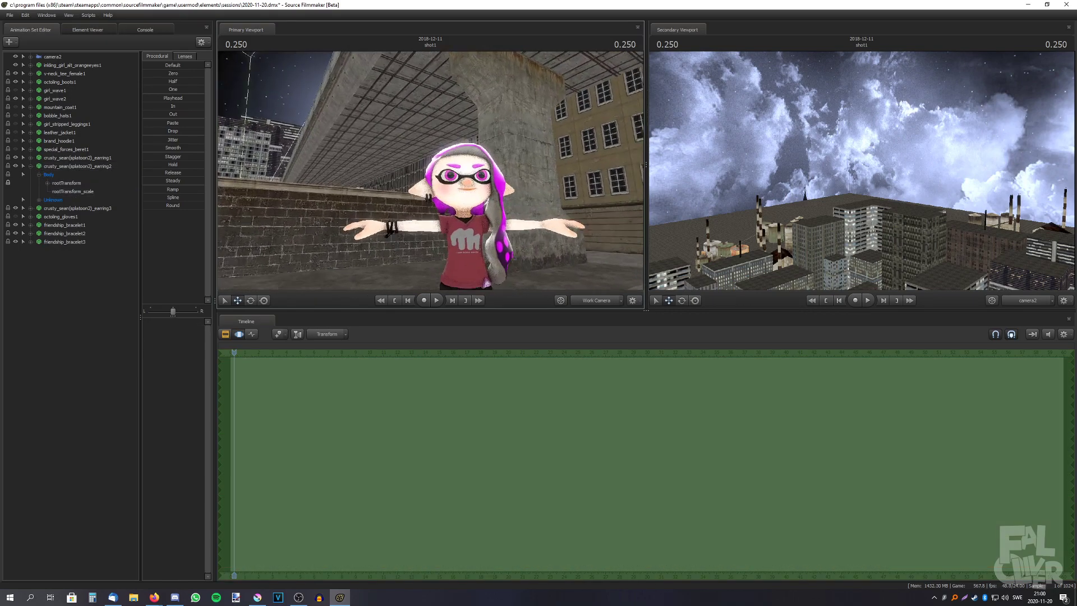
pyautogui.moveTo(429, 168)
pyautogui.mouseDown()
pyautogui.moveTo(471, 168)
pyautogui.moveTo(428, 173)
pyautogui.mouseUp()
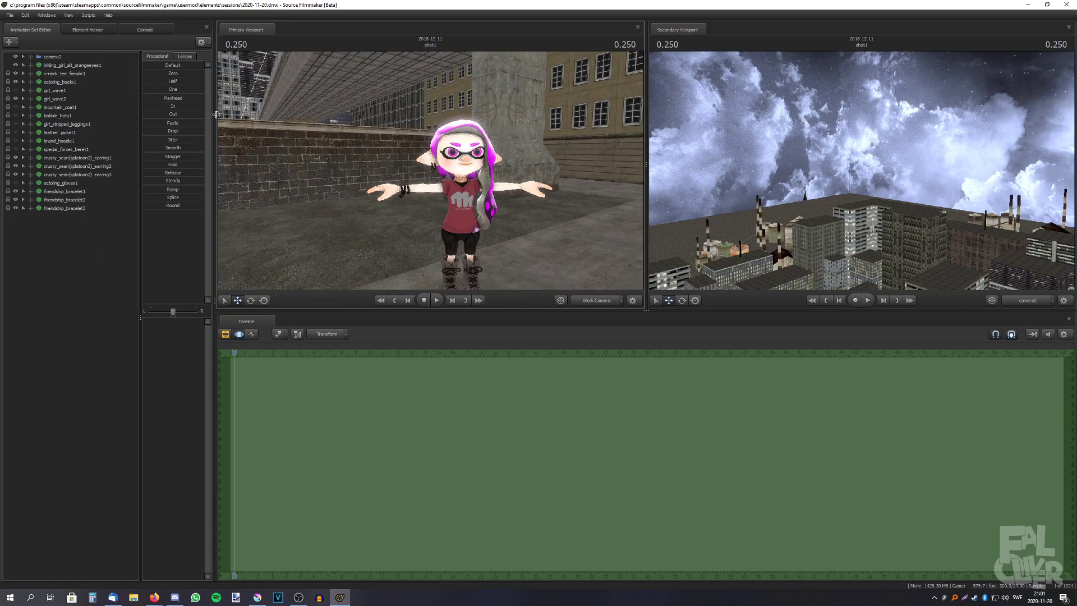
# - Bring camera2 down to street level near the girl and slide it along the street
pyautogui.click(52, 56)
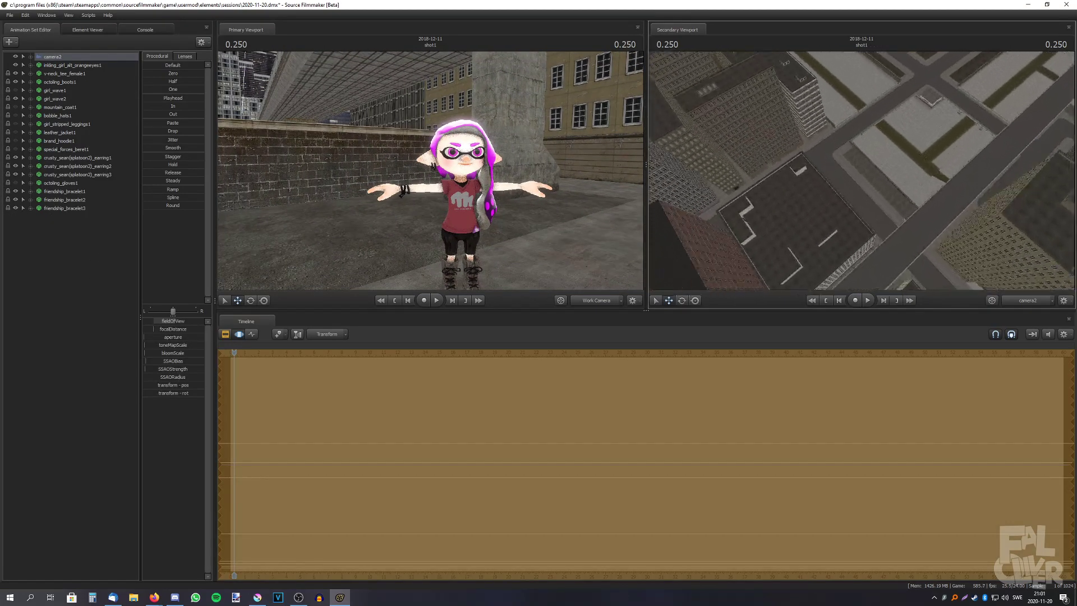
pyautogui.moveTo(861, 168); pyautogui.dragTo(860, 169)
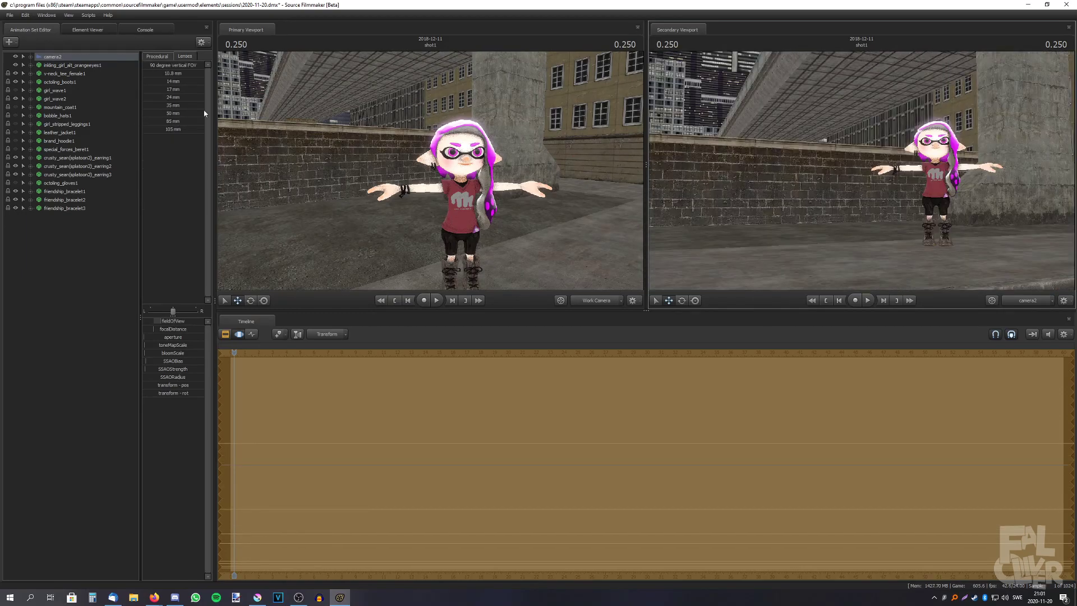
pyautogui.moveTo(796, 195); pyautogui.dragTo(796, 196)
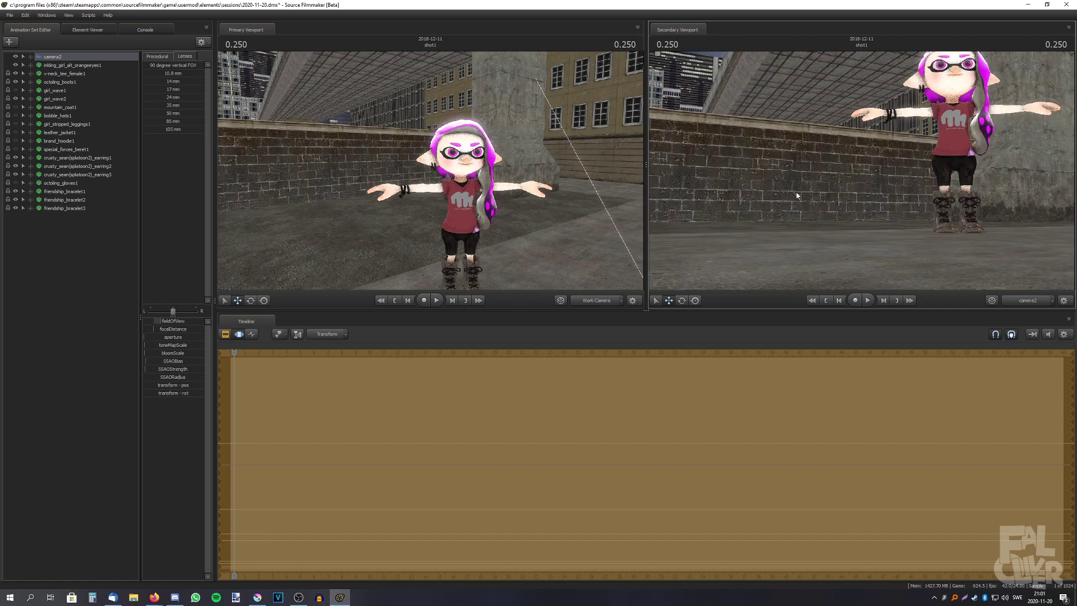
pyautogui.moveTo(333, 120)
pyautogui.mouseDown()
pyautogui.moveTo(421, 219)
pyautogui.moveTo(394, 237)
pyautogui.moveTo(305, 254)
pyautogui.mouseUp()
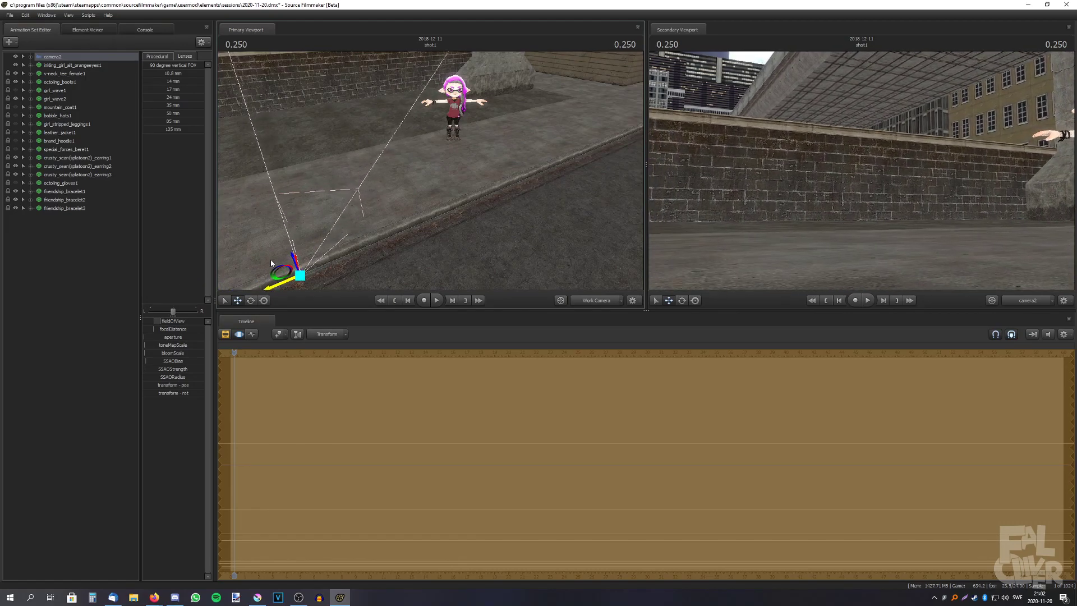
pyautogui.moveTo(305, 255)
pyautogui.mouseDown()
pyautogui.moveTo(502, 219)
pyautogui.moveTo(416, 231)
pyautogui.moveTo(407, 271)
pyautogui.moveTo(411, 202)
pyautogui.moveTo(337, 197)
pyautogui.mouseUp()
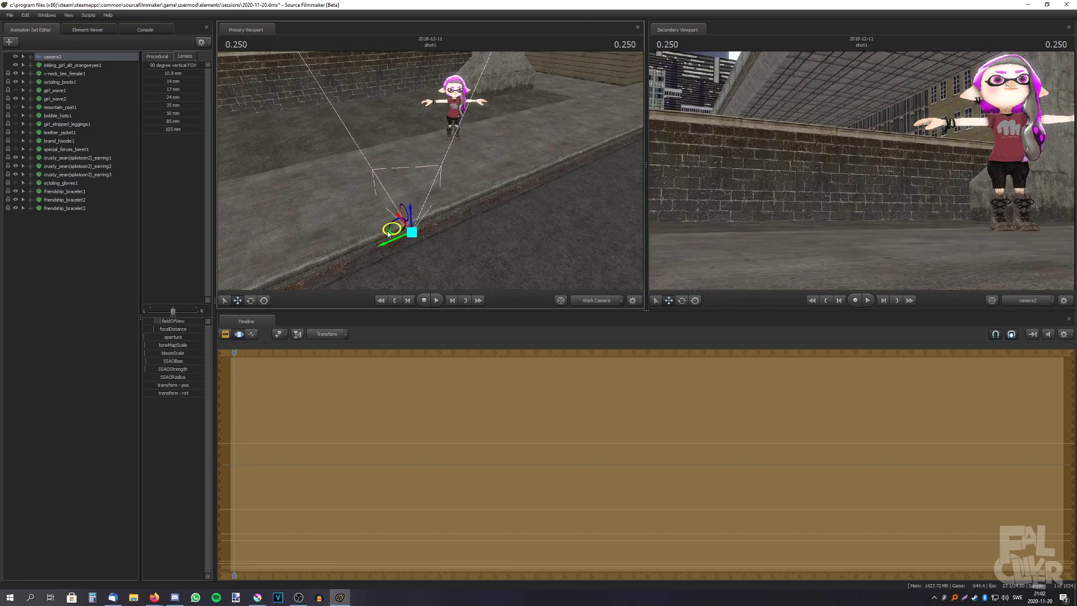
pyautogui.click(305, 175)
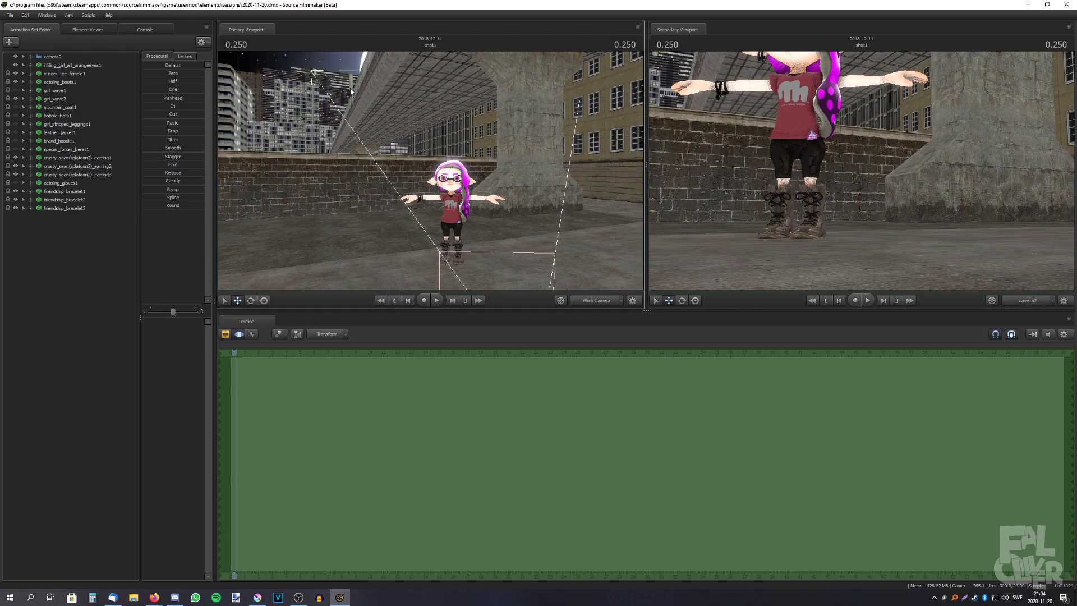
pyautogui.scroll(3, 350, 88)
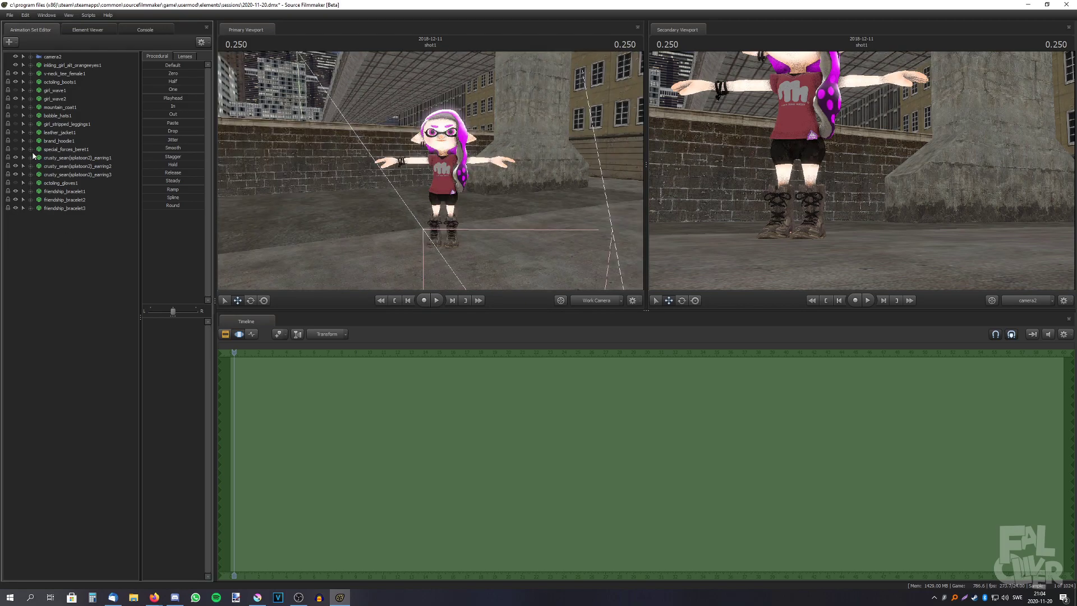
# - Toggle girl_stripped_leggings1 visibility on and off, leaving the leggings hidden
pyautogui.click(16, 124)
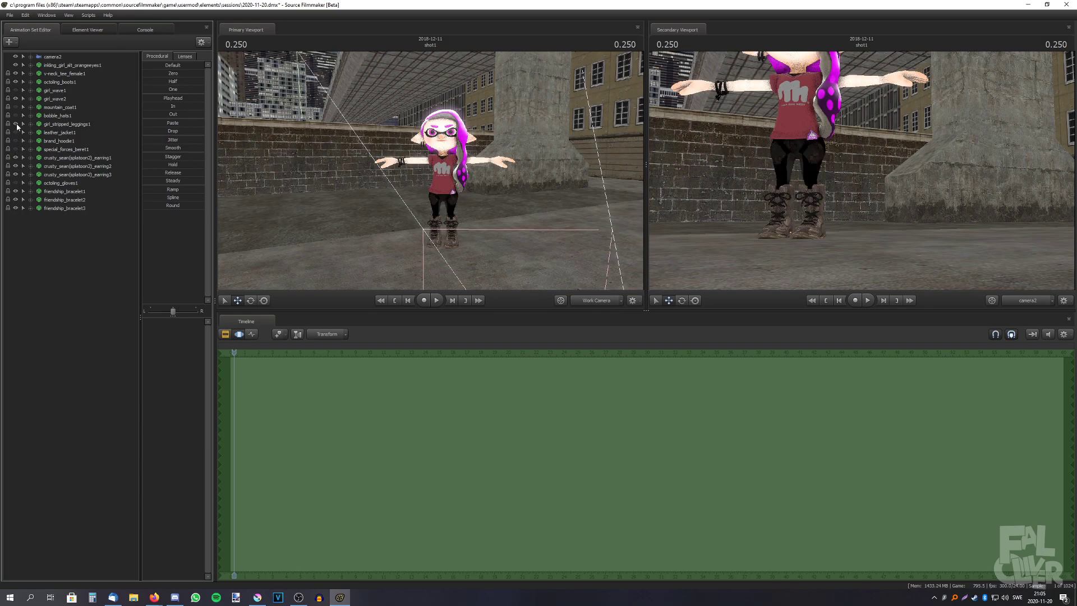
pyautogui.click(17, 124)
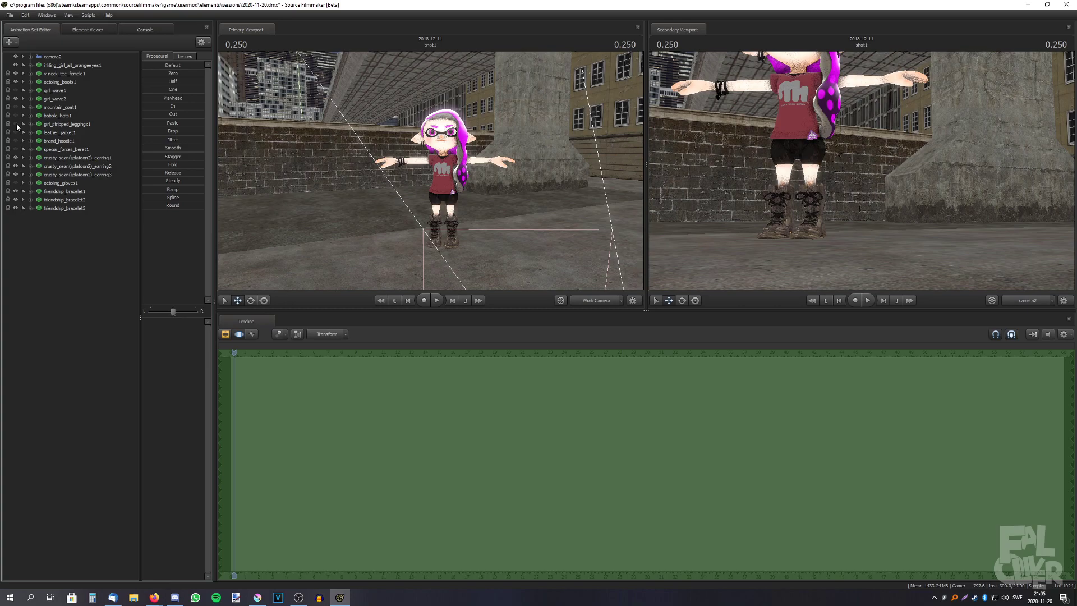
pyautogui.click(16, 124)
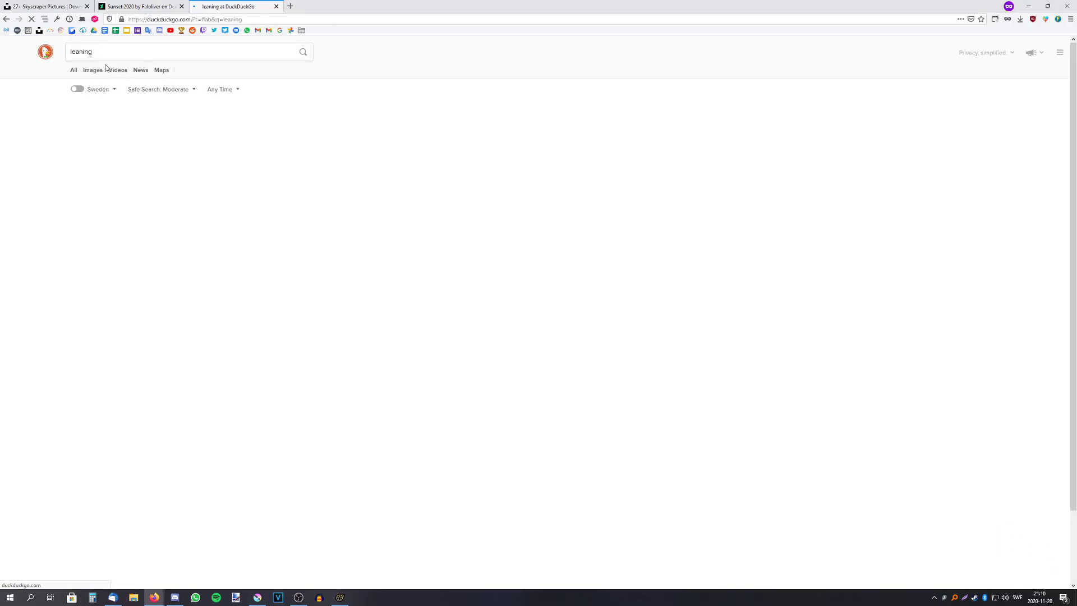
# - Switch to image results for 'leaning' and settle on the businessman photo
pyautogui.click(94, 70)
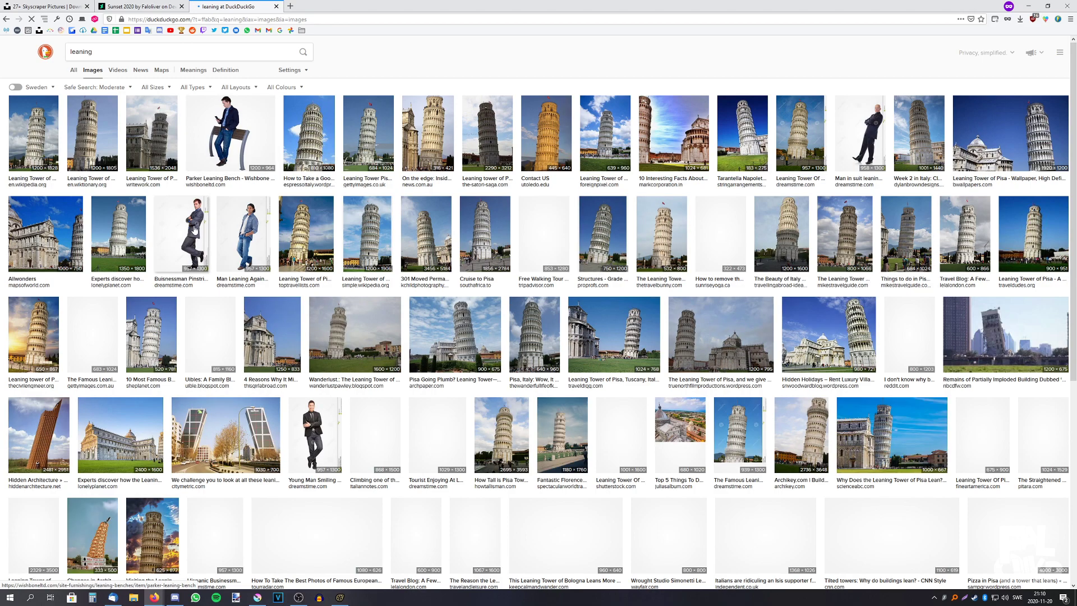
pyautogui.click(196, 227)
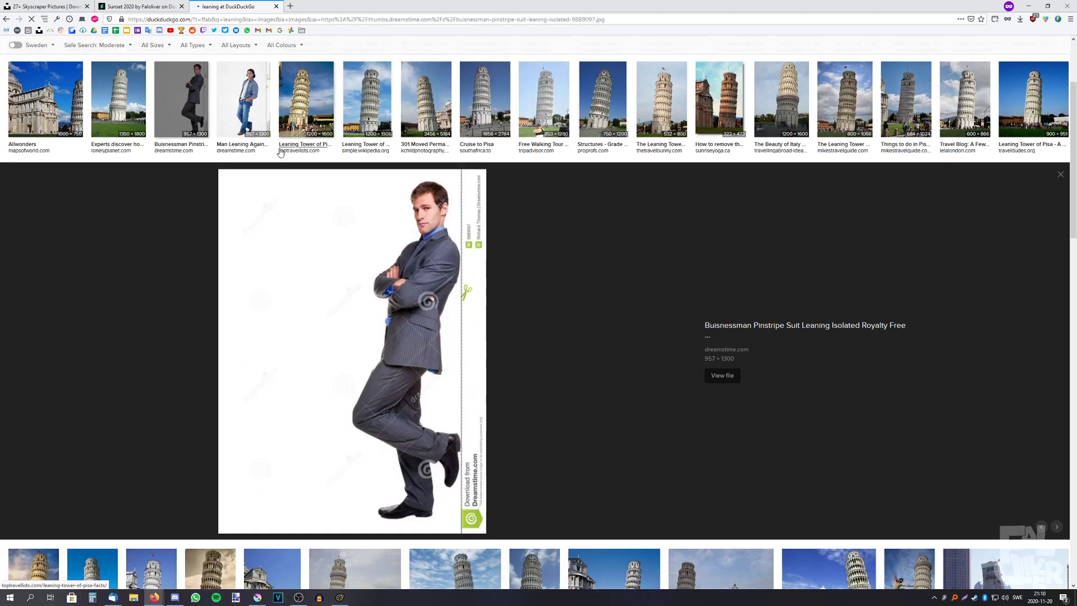
pyautogui.click(215, 94)
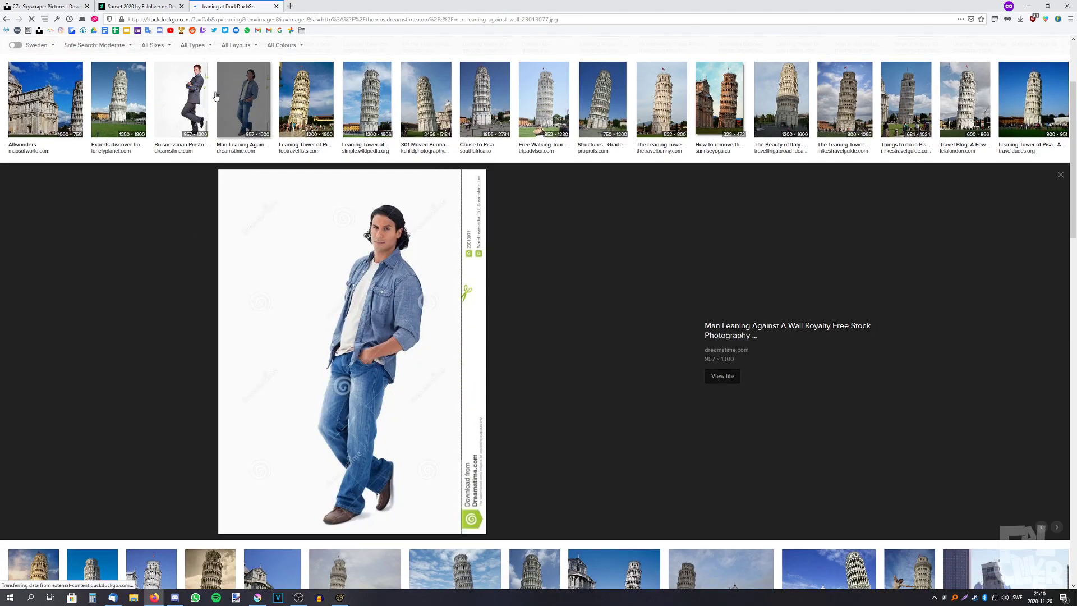
pyautogui.click(178, 93)
pyautogui.click(118, 97)
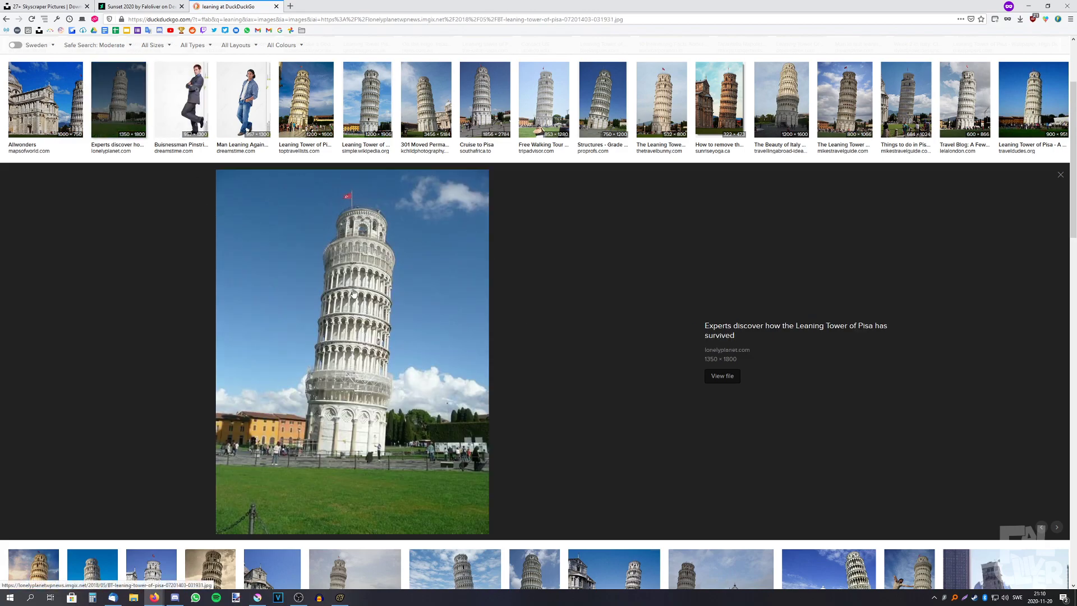
pyautogui.click(173, 127)
# - Capture a Firefox screenshot of the businessman's head
pyautogui.rightClick(411, 259)
pyautogui.click(454, 403)
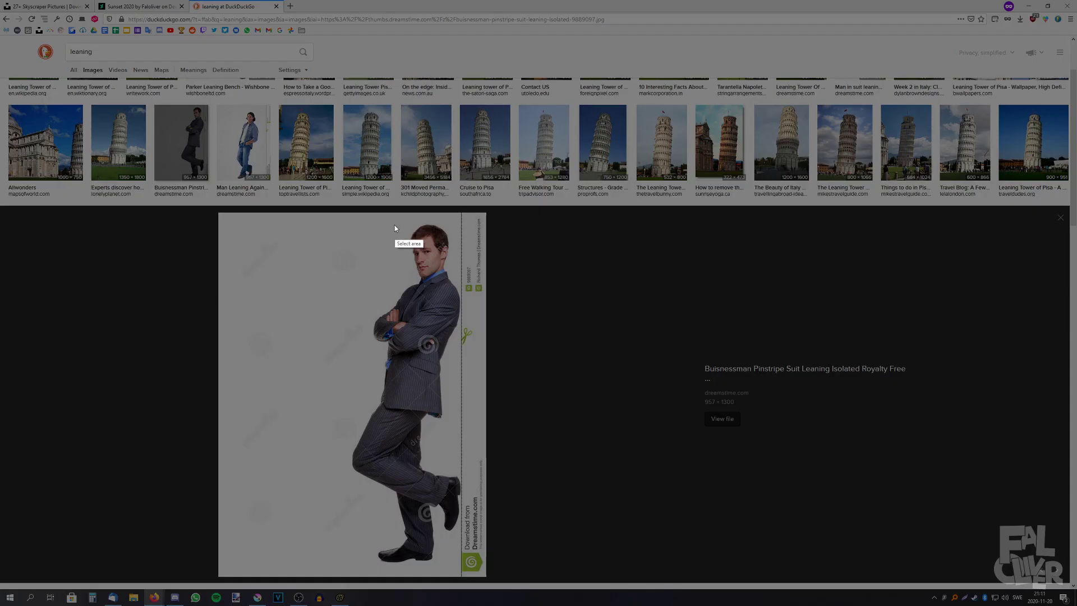
pyautogui.moveTo(394, 228); pyautogui.dragTo(462, 311)
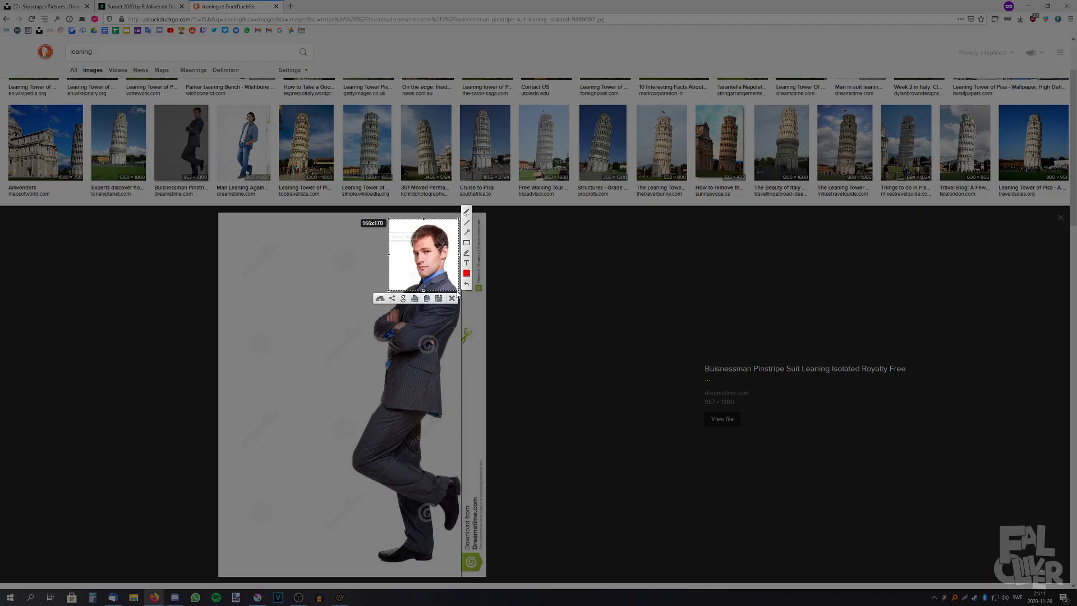
# - Paste the captured head, enlarge it, shift its hue and saturation, and add a layer
pyautogui.hotkey('ctrl', 'v')
pyautogui.moveTo(451, 269); pyautogui.dragTo(715, 445)
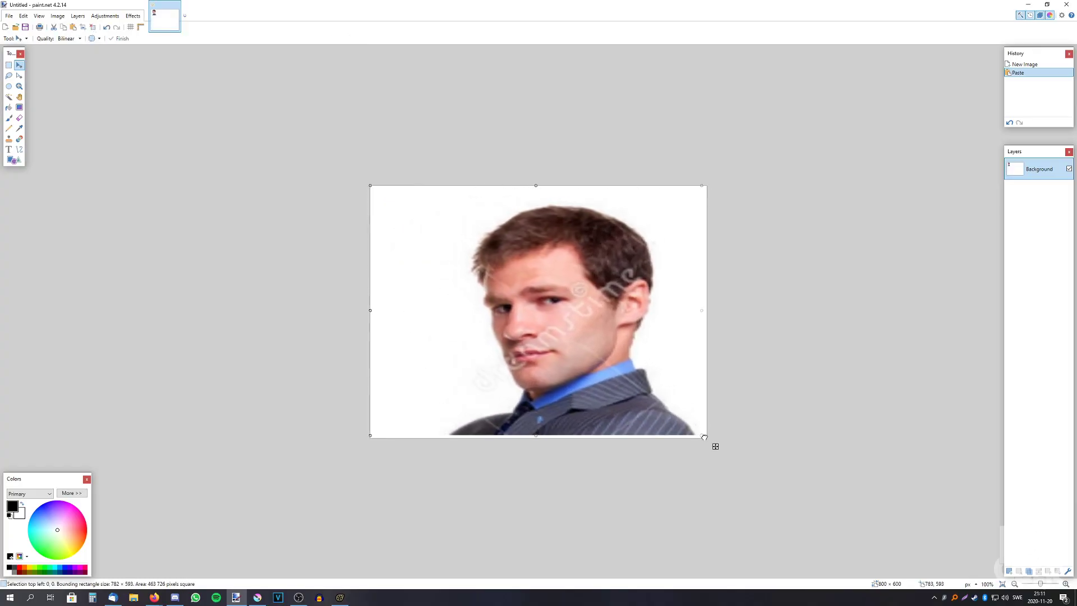
pyautogui.hotkey('ctrl', 'd')
pyautogui.hotkey('ctrl', 'shift', 'n')
# - Add the caption line 'and i'm proud of it' below 'i failed no nut november'
pyautogui.press('t')
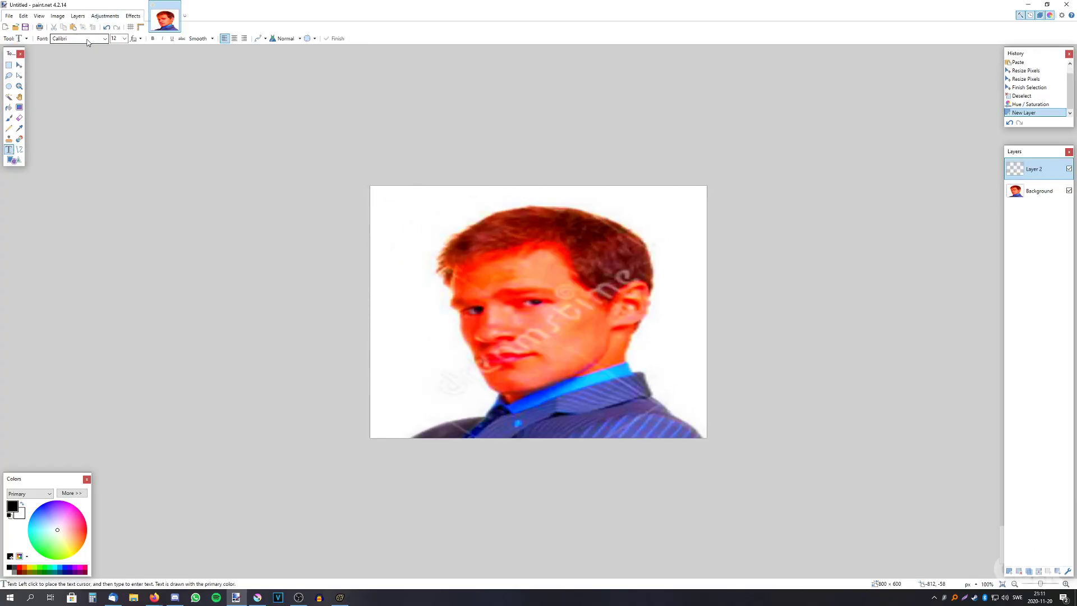
pyautogui.click(407, 229)
pyautogui.write('i failed no nut no')
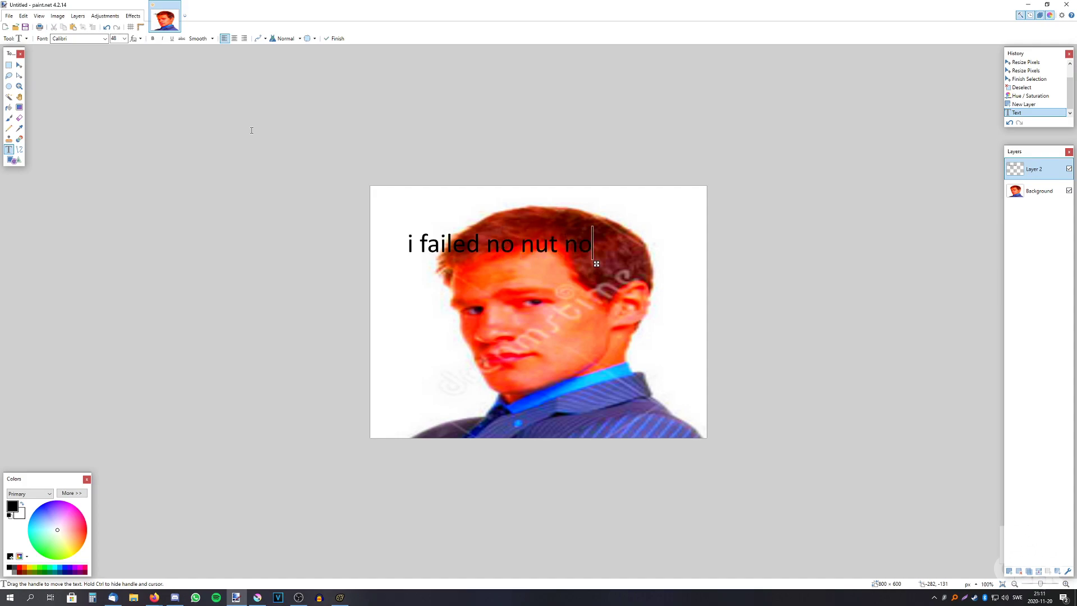
pyautogui.write('vember')
pyautogui.press('Return')
pyautogui.press('Return')
pyautogui.write('and i')
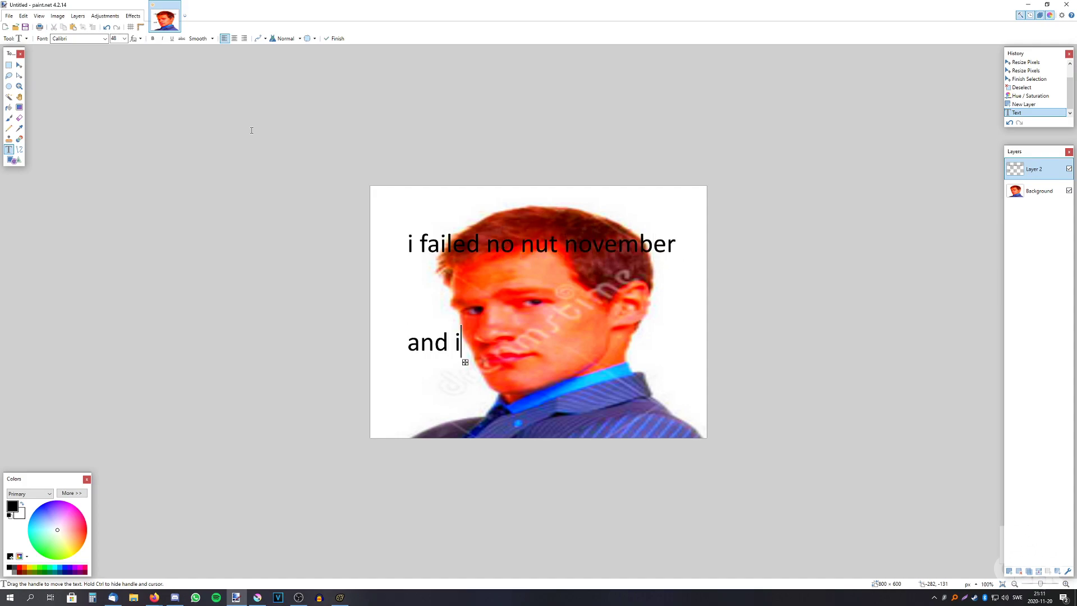
pyautogui.write("'m prouid")
pyautogui.press('BackSpace')
pyautogui.press('BackSpace')
pyautogui.write('d of it')
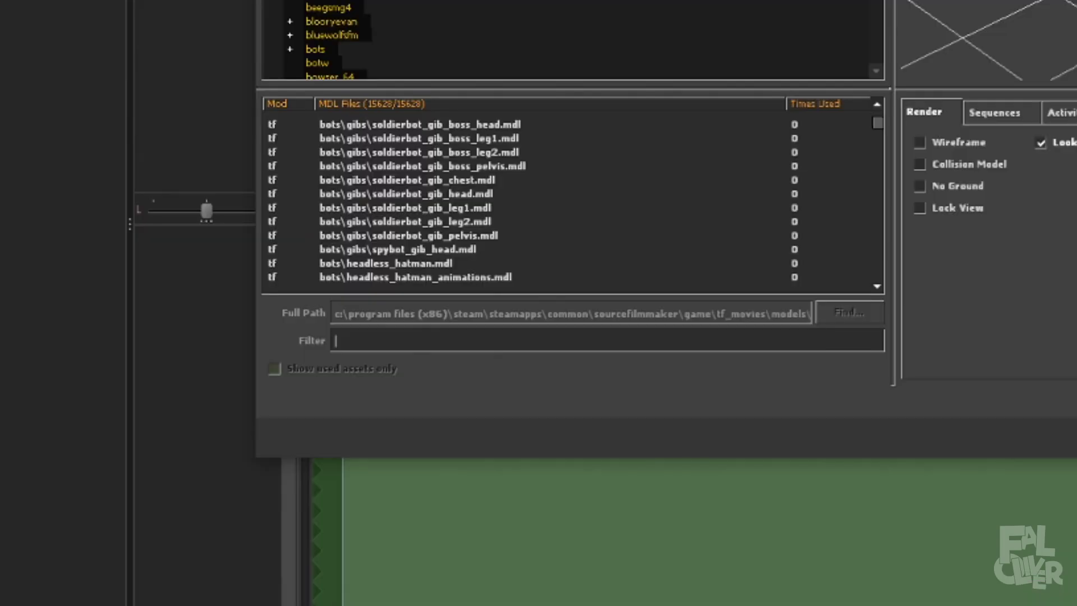
pyautogui.write('falofrost')
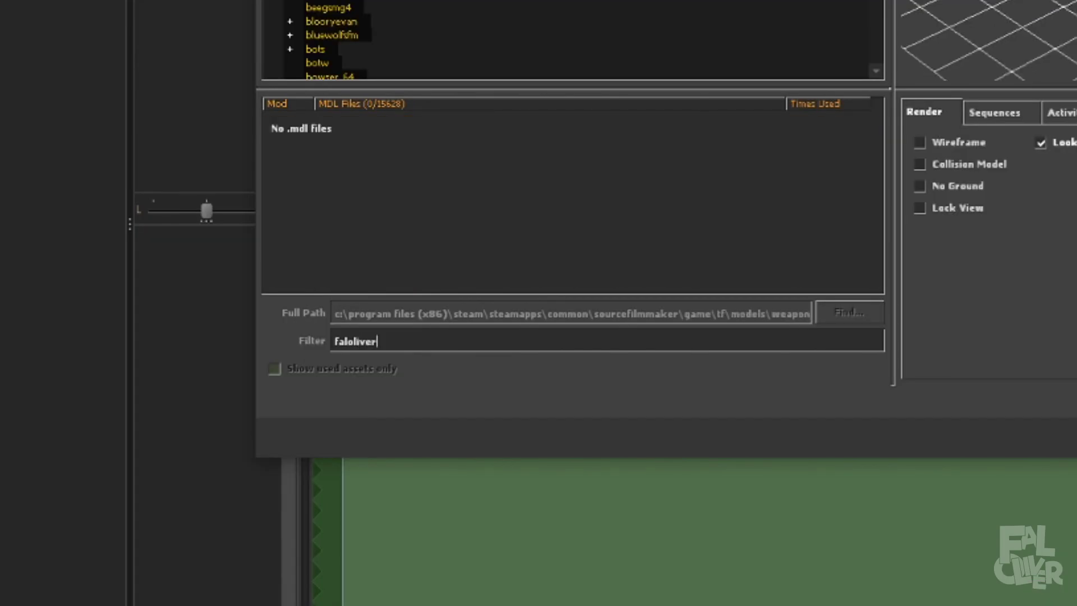
# - Filter the model browser for 'dirt' and load the dirt block .mdl beside the girl
pyautogui.hotkey('ctrl', 'a')
pyautogui.press('BackSpace')
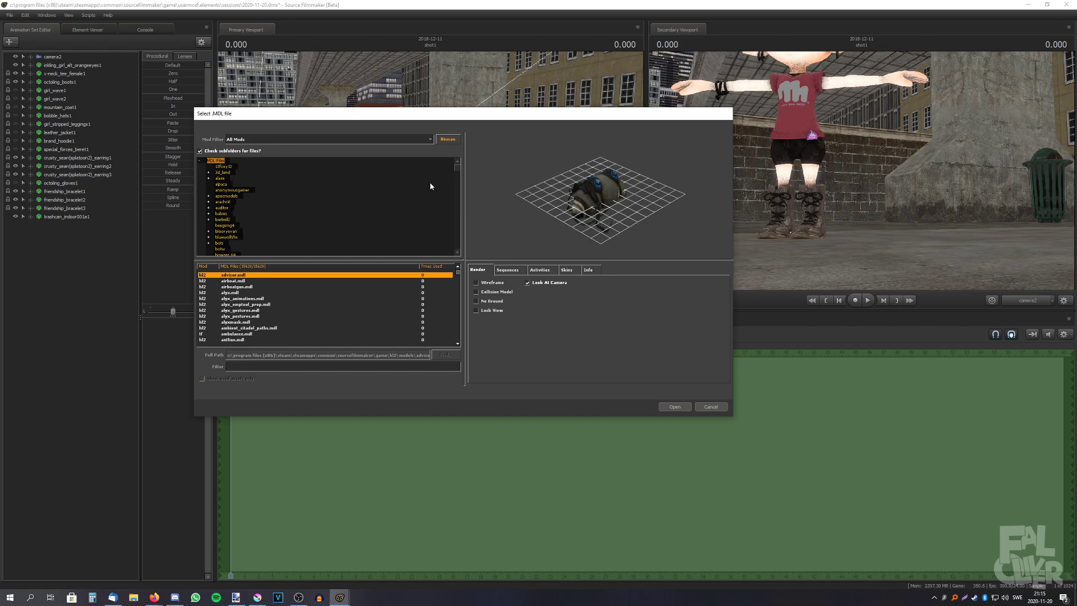
pyautogui.write('add shit')
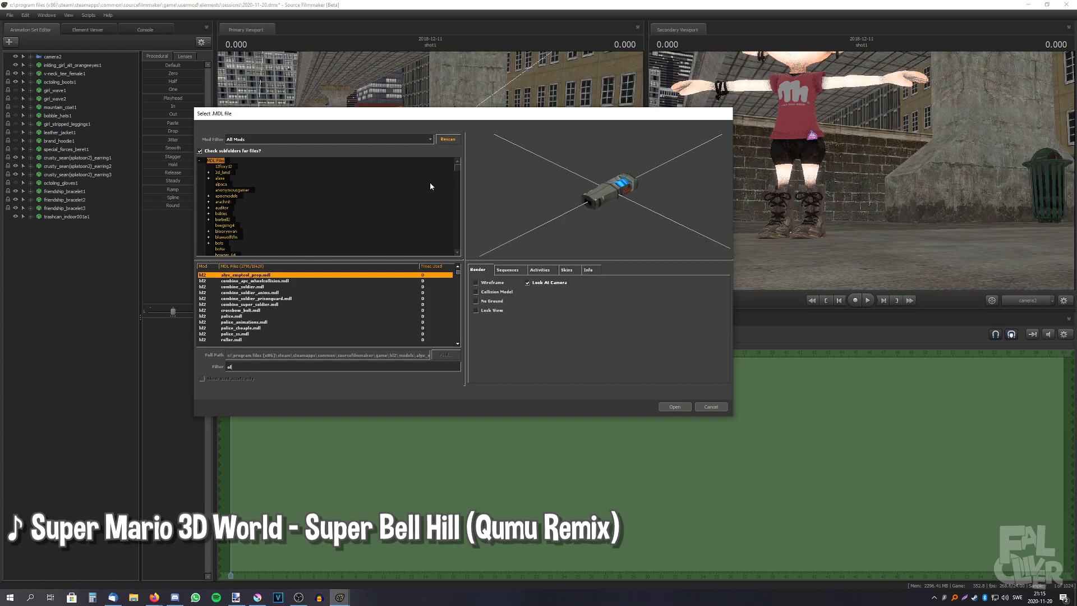
pyautogui.write('dirt')
pyautogui.press('Down')
pyautogui.press('Down')
pyautogui.press('Down')
pyautogui.press('Down')
pyautogui.press('Down')
pyautogui.press('Down')
pyautogui.press('Down')
pyautogui.press('Down')
pyautogui.press('Down')
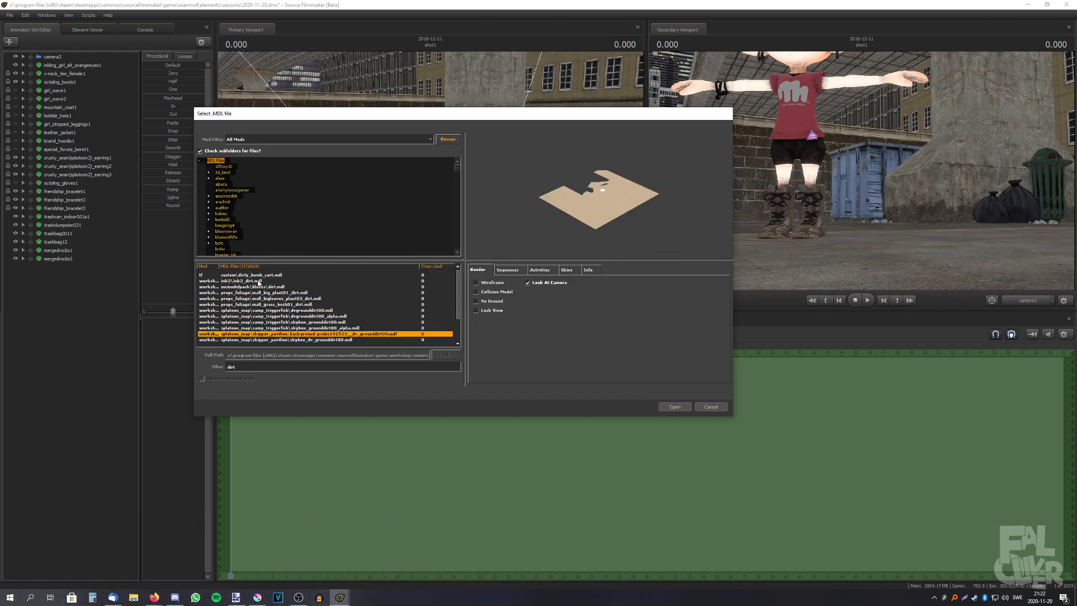
pyautogui.press('Down')
pyautogui.press('Down')
pyautogui.press('Down')
pyautogui.press('Down')
pyautogui.press('Down')
pyautogui.press('Down')
pyautogui.press('Up')
pyautogui.press('Up')
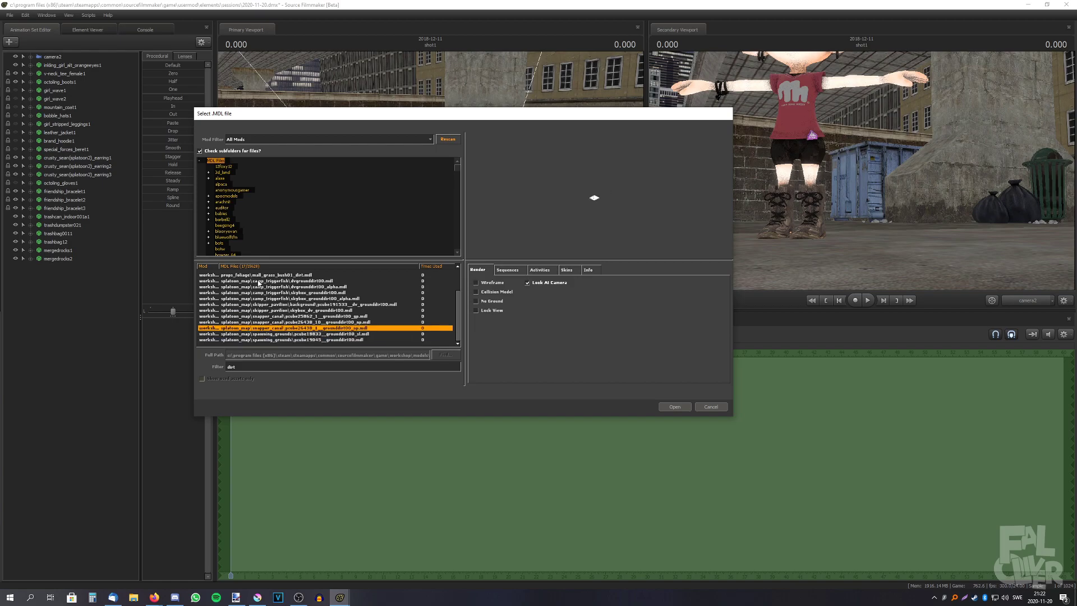
pyautogui.press('Up')
pyautogui.press('Up')
pyautogui.press('Up')
pyautogui.press('Up')
pyautogui.press('Up')
pyautogui.press('Up')
pyautogui.press('Up')
pyautogui.press('Up')
pyautogui.press('Up')
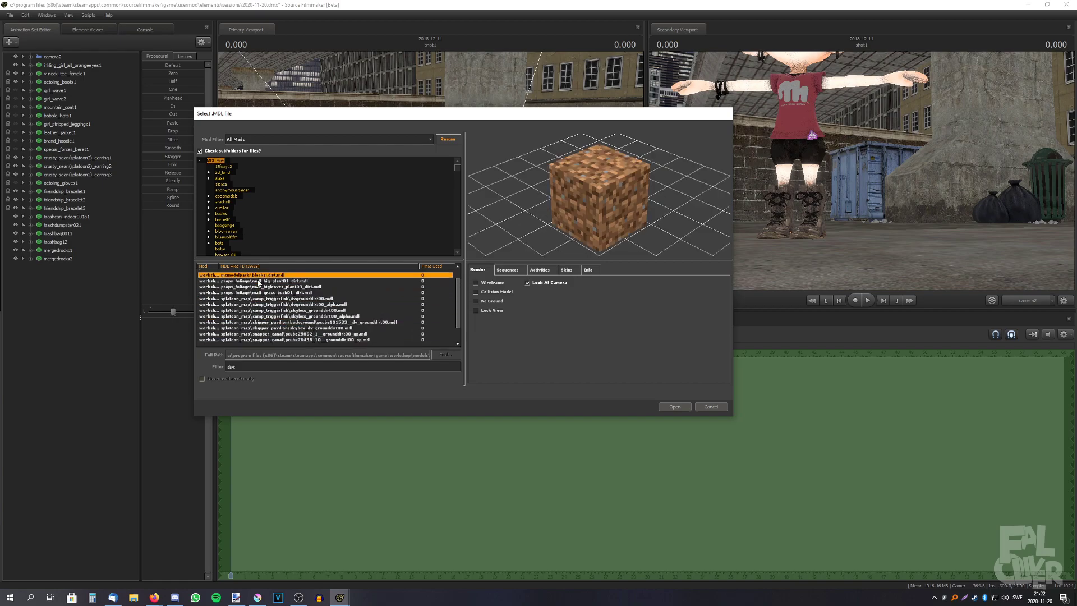
pyautogui.doubleClick(257, 280)
# - Move the dirt block around, then delete it from the scene
pyautogui.click(55, 266)
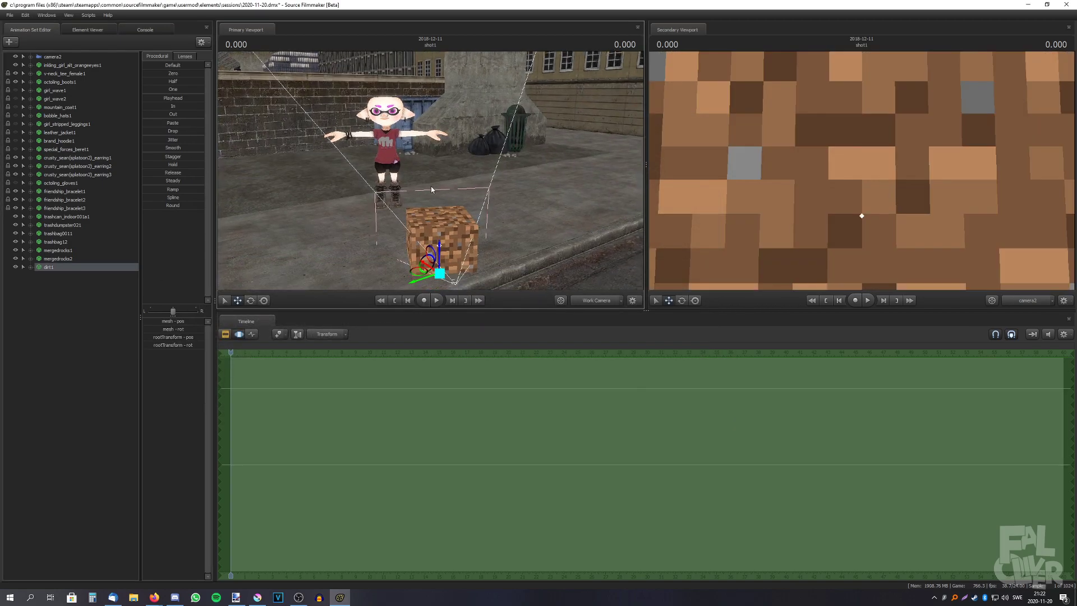
pyautogui.moveTo(431, 262)
pyautogui.mouseDown()
pyautogui.moveTo(463, 172)
pyautogui.moveTo(459, 146)
pyautogui.mouseUp()
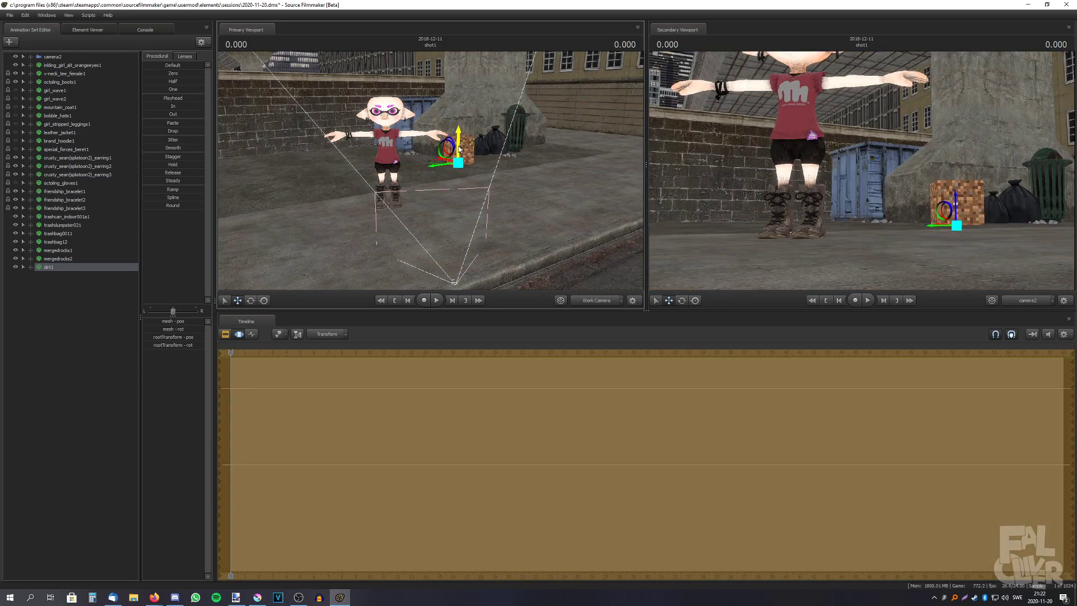
pyautogui.moveTo(459, 146); pyautogui.dragTo(459, 153)
pyautogui.rightClick(64, 267)
pyautogui.click(72, 285)
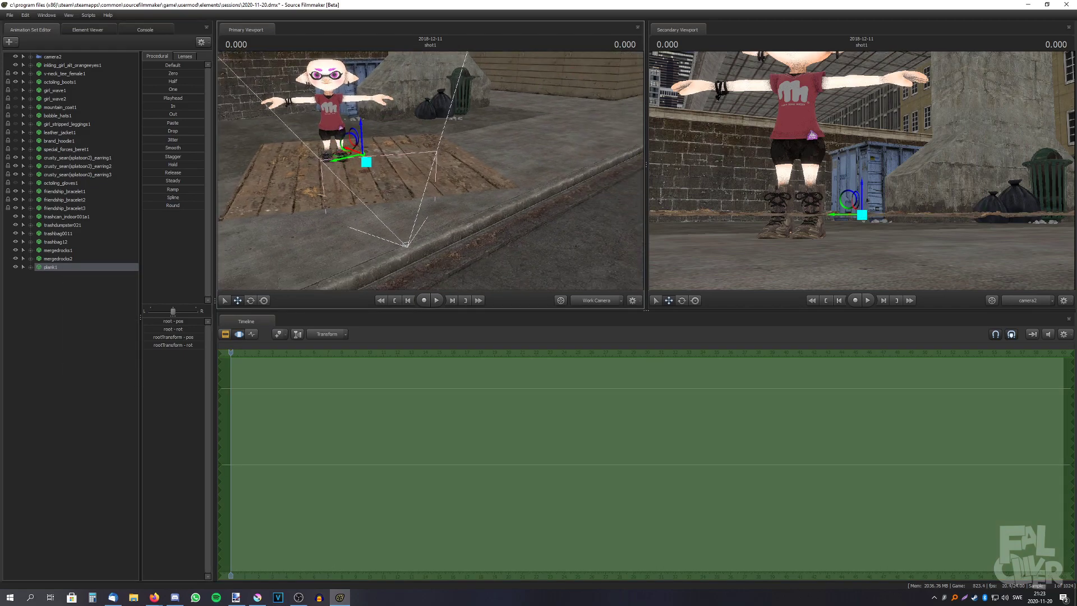
# - Add a dock plank prop beside the trash bags and load a second plank variant
pyautogui.doubleClick(300, 293)
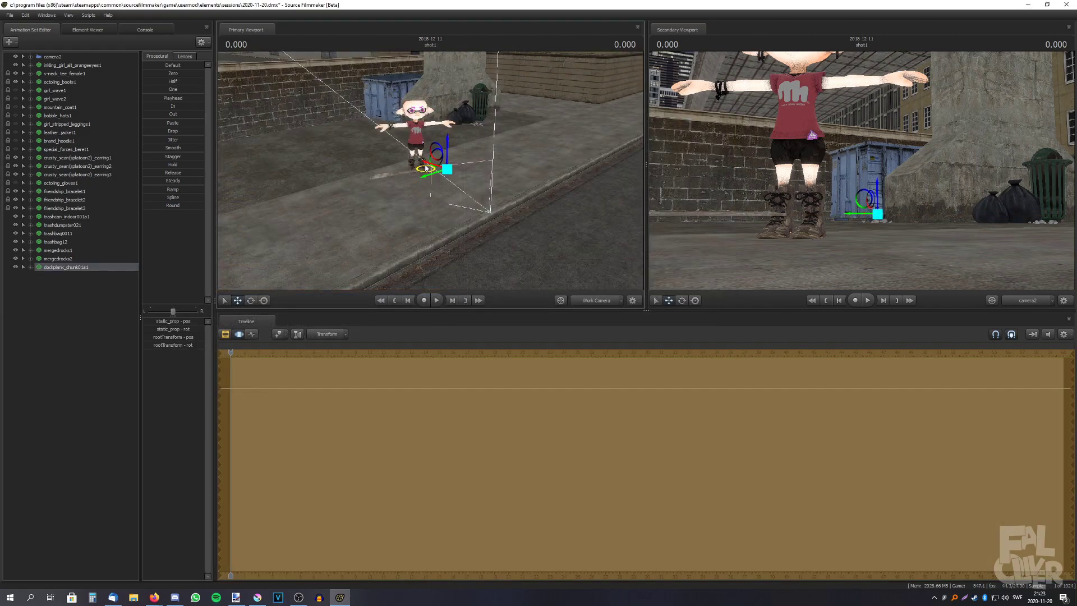
pyautogui.moveTo(416, 177)
pyautogui.mouseDown()
pyautogui.moveTo(429, 126)
pyautogui.moveTo(454, 110)
pyautogui.moveTo(429, 168)
pyautogui.mouseUp()
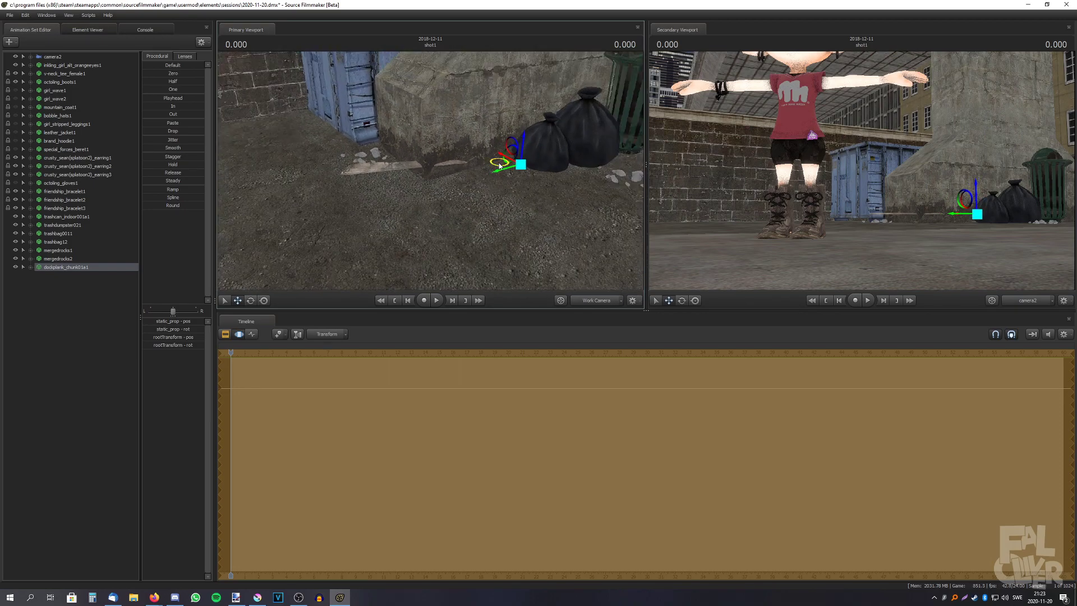
pyautogui.moveTo(505, 164)
pyautogui.mouseDown()
pyautogui.moveTo(597, 156)
pyautogui.moveTo(598, 170)
pyautogui.mouseUp()
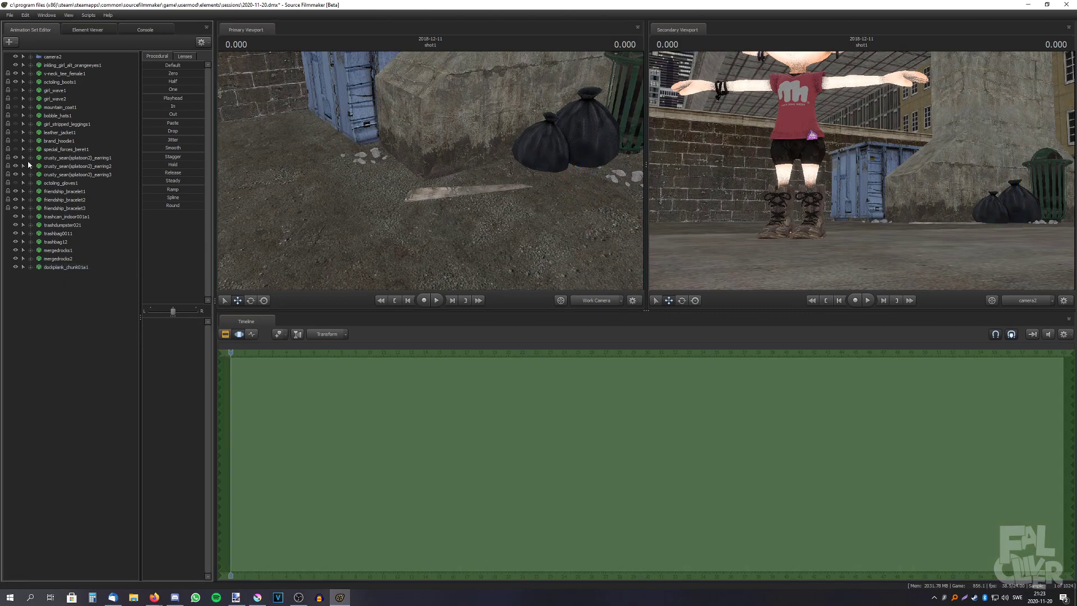
pyautogui.click(9, 41)
pyautogui.click(51, 49)
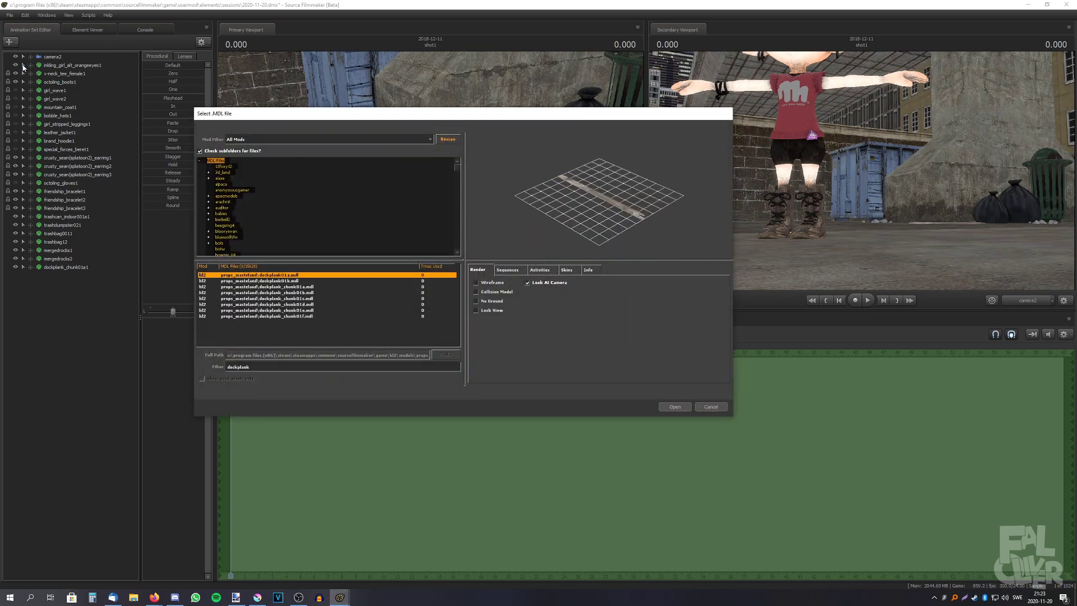
pyautogui.press('Down')
pyautogui.press('Down')
pyautogui.press('Down')
pyautogui.press('Return')
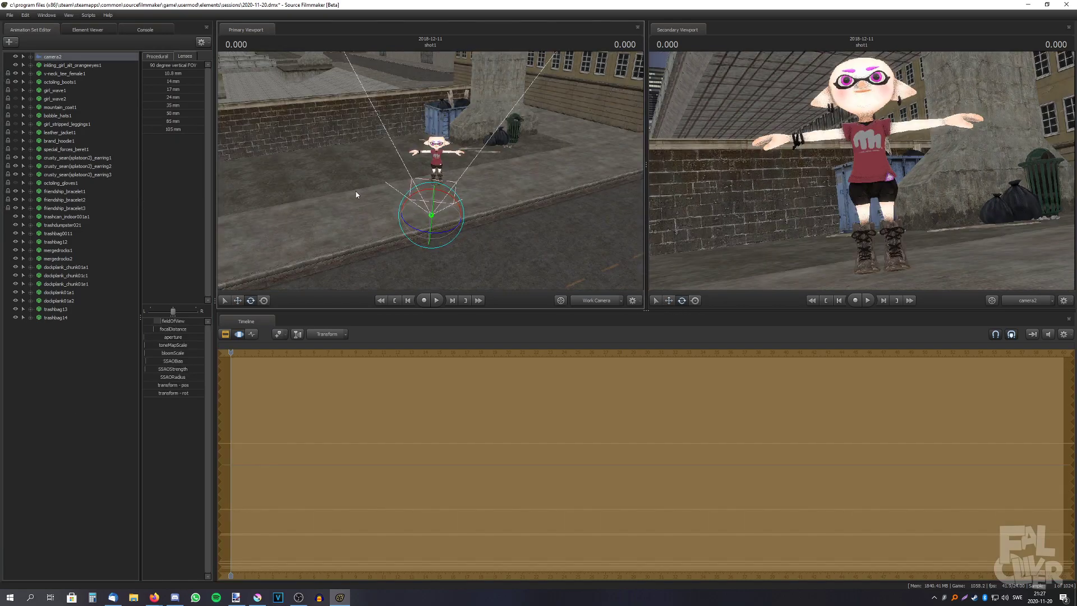
# - Move camera2 closer and lower toward the girl, and bring up the green backdrop's options
pyautogui.click(237, 300)
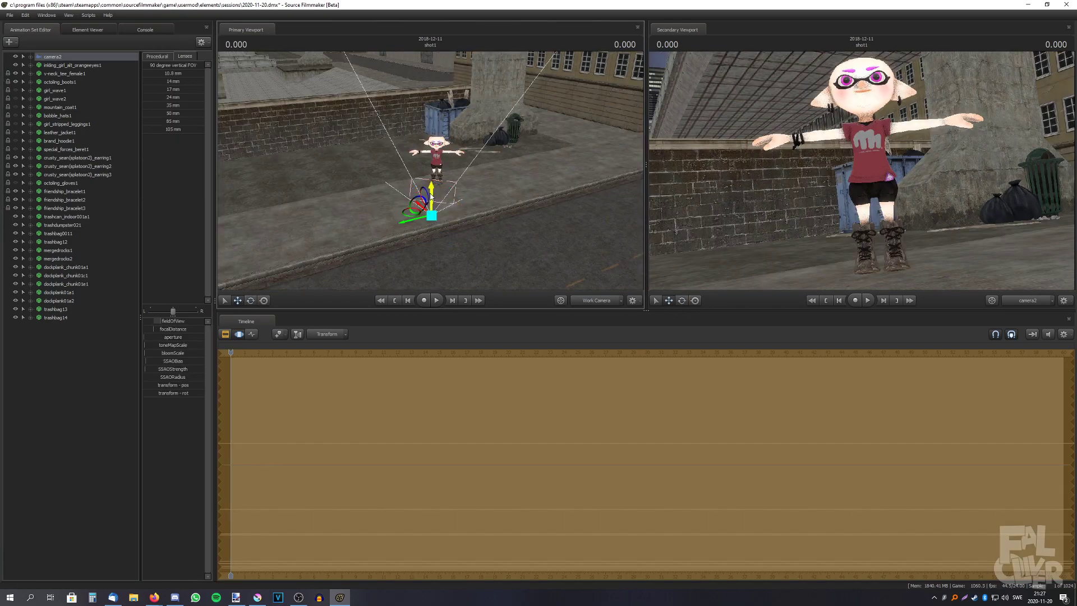
pyautogui.moveTo(432, 195); pyautogui.dragTo(433, 205)
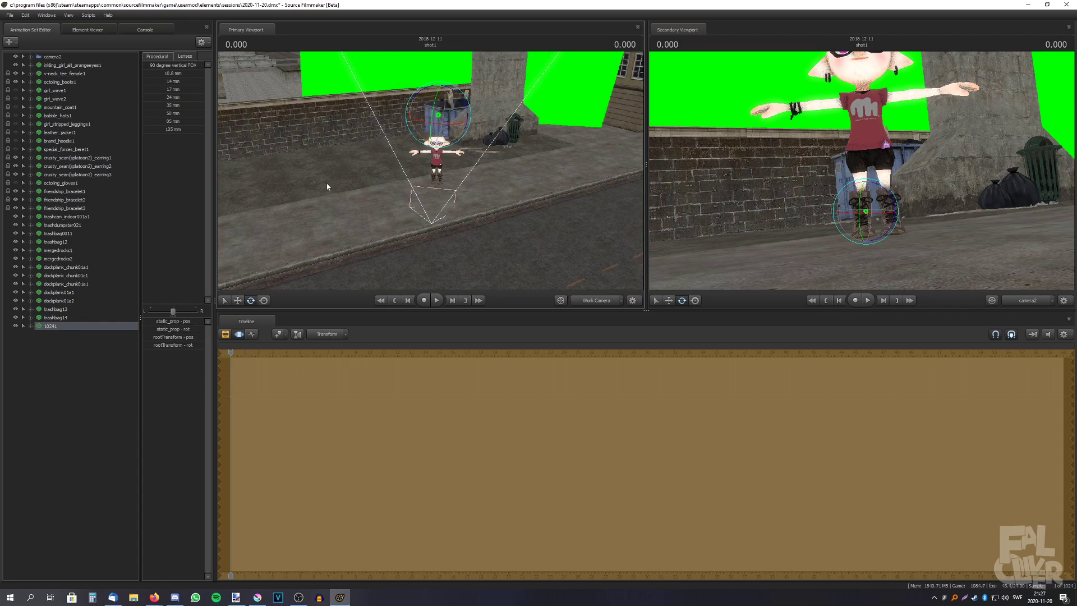
pyautogui.rightClick(66, 327)
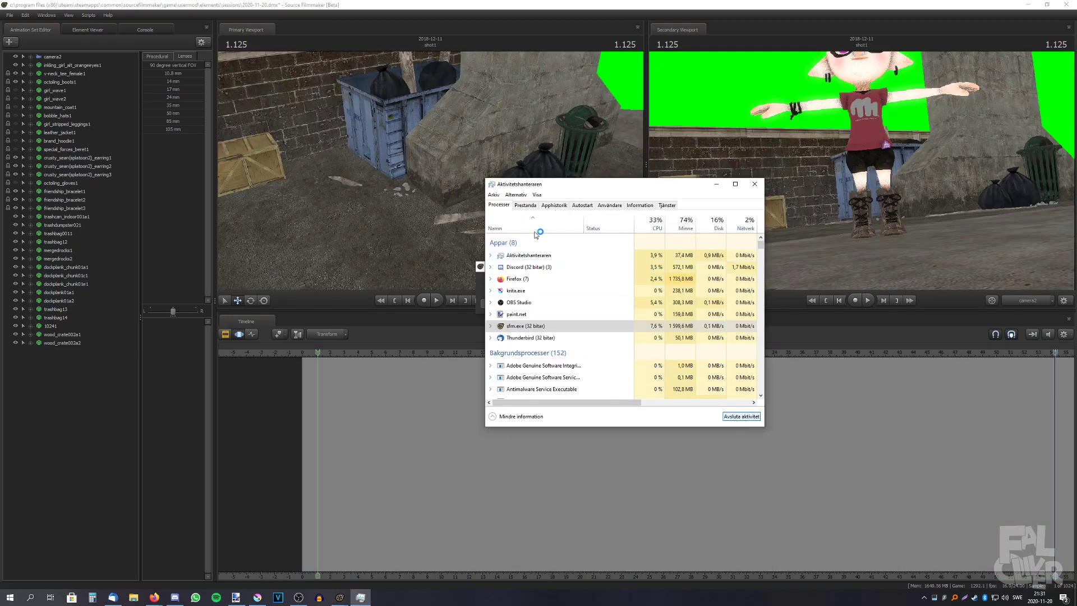
# - Close Task Manager with Alt+F4 and select both upper leg bones in Source Filmmaker
pyautogui.hotkey('alt', 'F4')
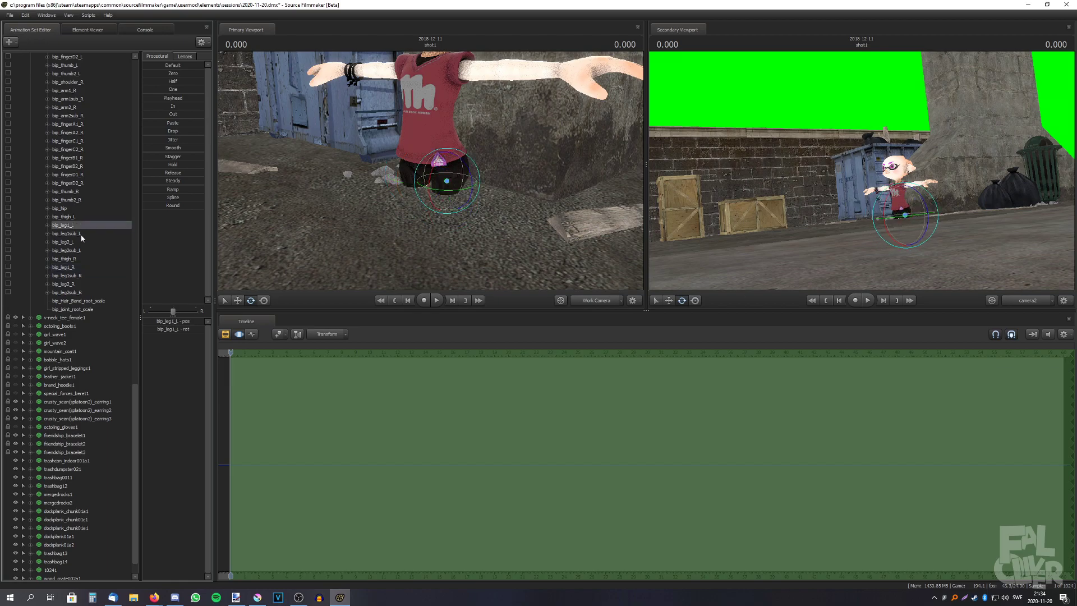
pyautogui.keyDown('ctrl'); pyautogui.click(80, 267); pyautogui.keyUp('ctrl')
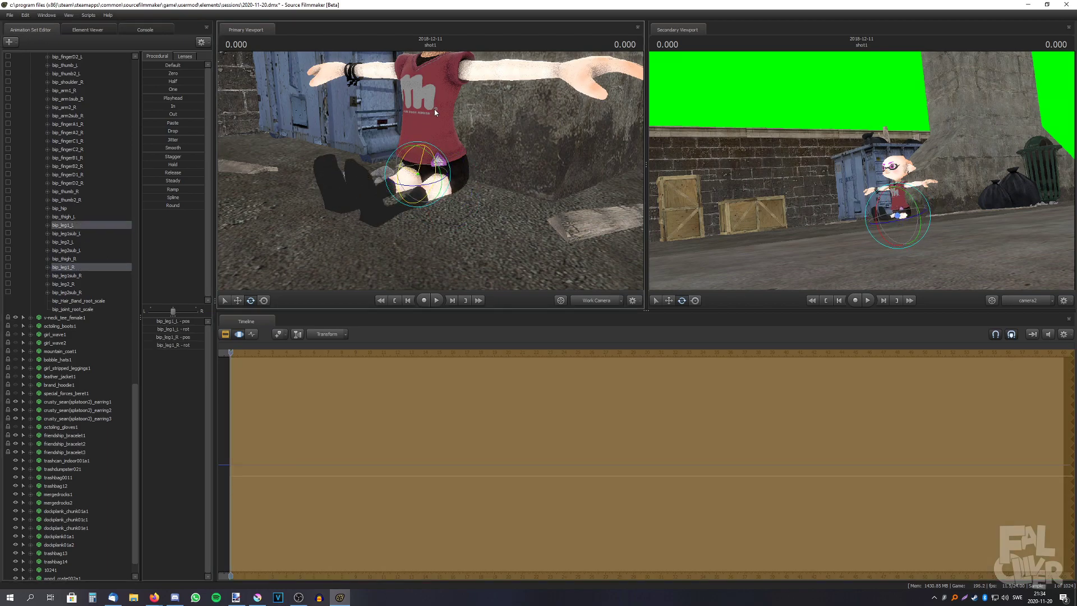
# - Raise both legs into a sitting pose and adjust the left leg and foot
pyautogui.moveTo(414, 126); pyautogui.dragTo(438, 107)
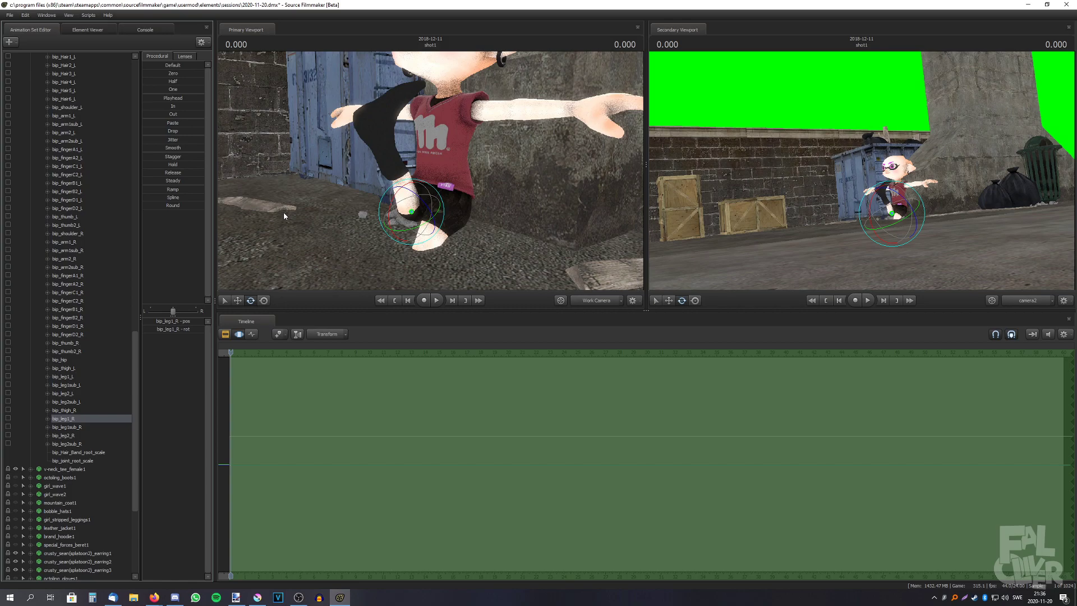
pyautogui.click(71, 377)
pyautogui.moveTo(423, 236); pyautogui.dragTo(430, 215)
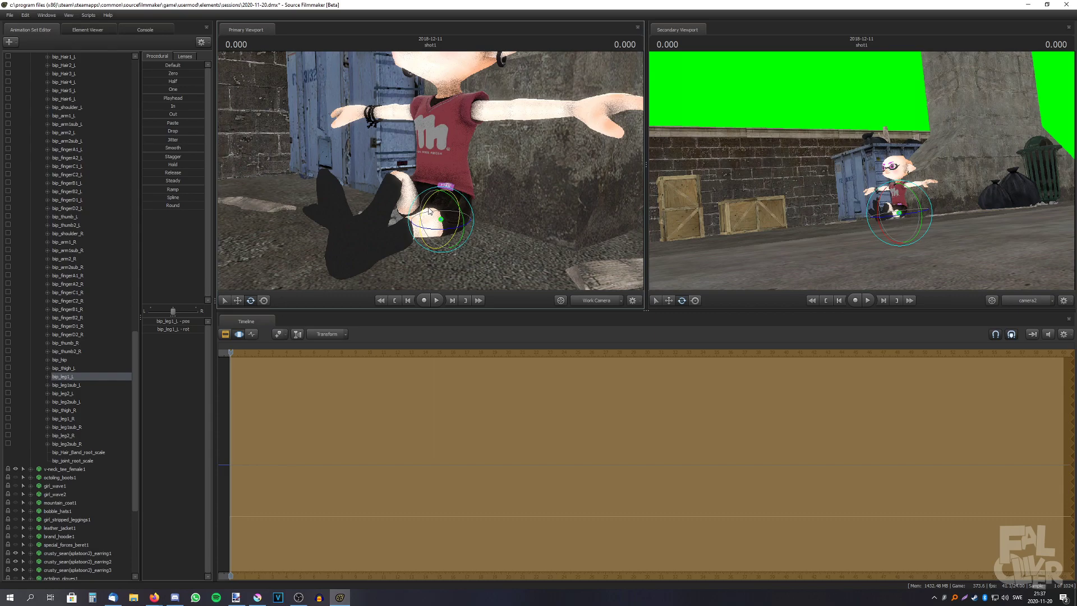
pyautogui.moveTo(429, 212); pyautogui.dragTo(431, 215)
pyautogui.doubleClick(439, 270)
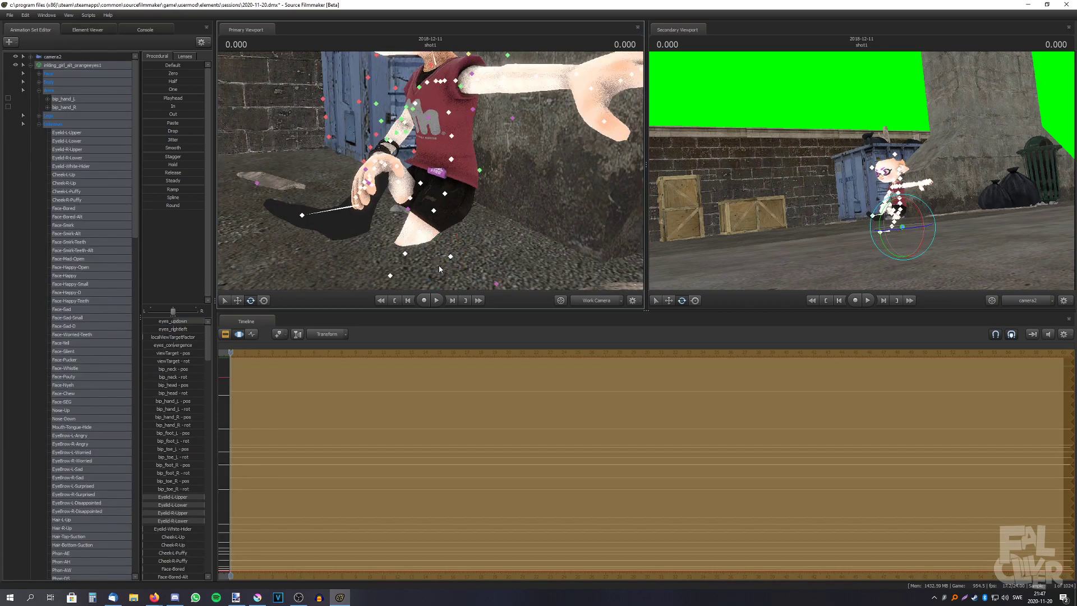
pyautogui.click(439, 269)
pyautogui.moveTo(438, 257); pyautogui.dragTo(434, 249)
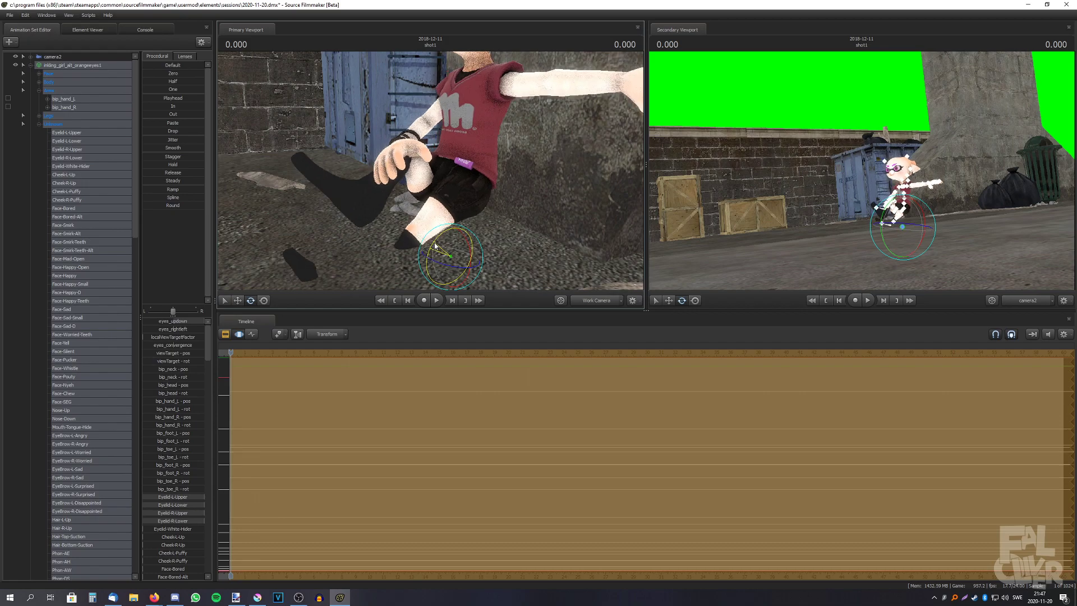
pyautogui.moveTo(434, 248)
pyautogui.mouseDown()
pyautogui.moveTo(396, 252)
pyautogui.moveTo(347, 165)
pyautogui.mouseUp()
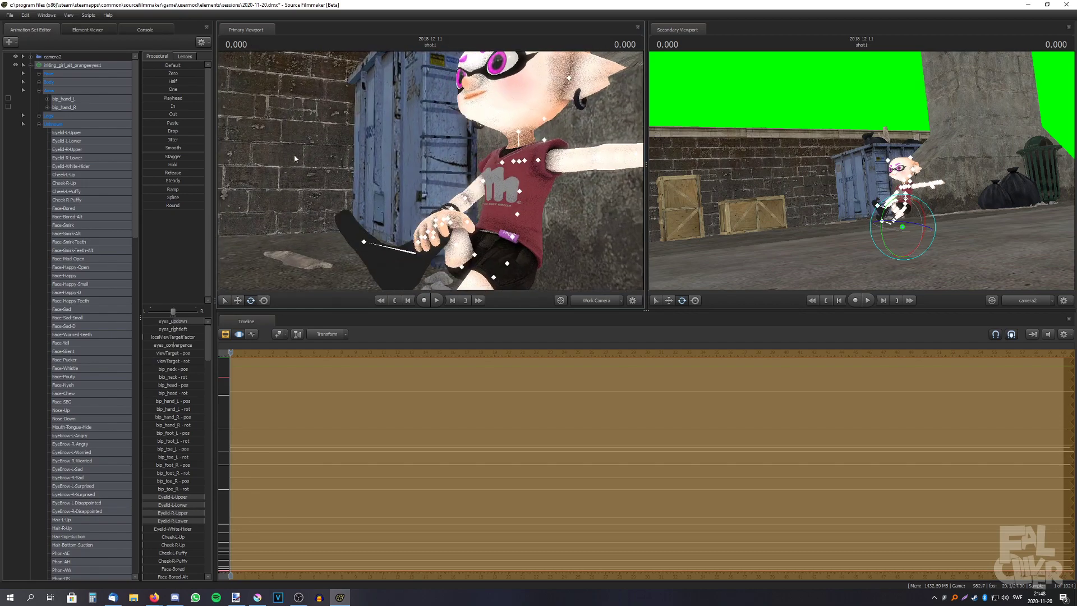
# - Rotate the girl's neck and head into position
pyautogui.click(40, 92)
pyautogui.click(61, 98)
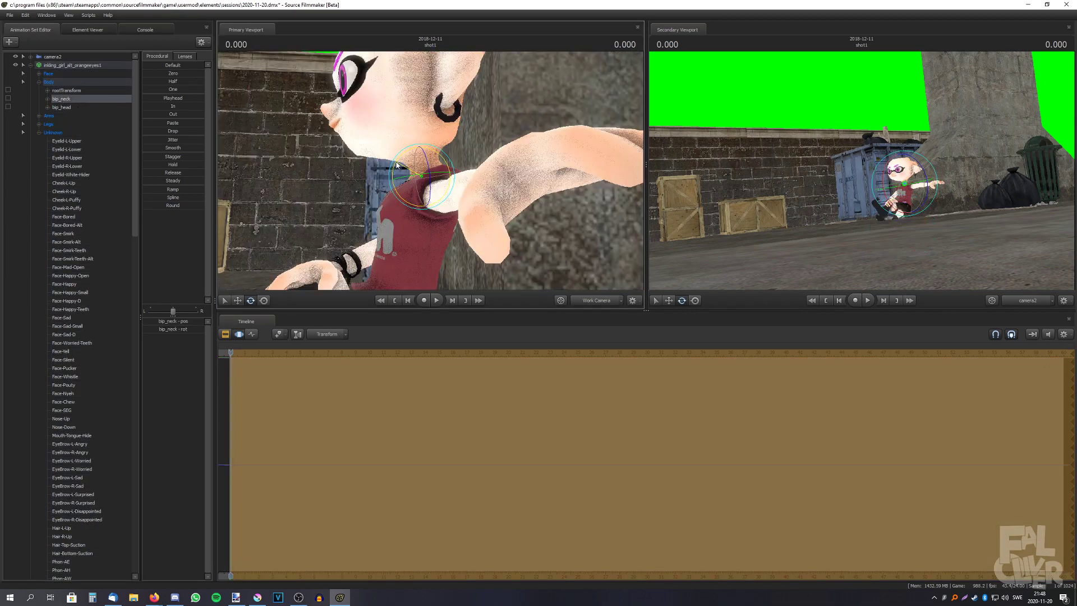
pyautogui.moveTo(362, 193)
pyautogui.mouseDown()
pyautogui.moveTo(399, 173)
pyautogui.moveTo(361, 194)
pyautogui.mouseUp()
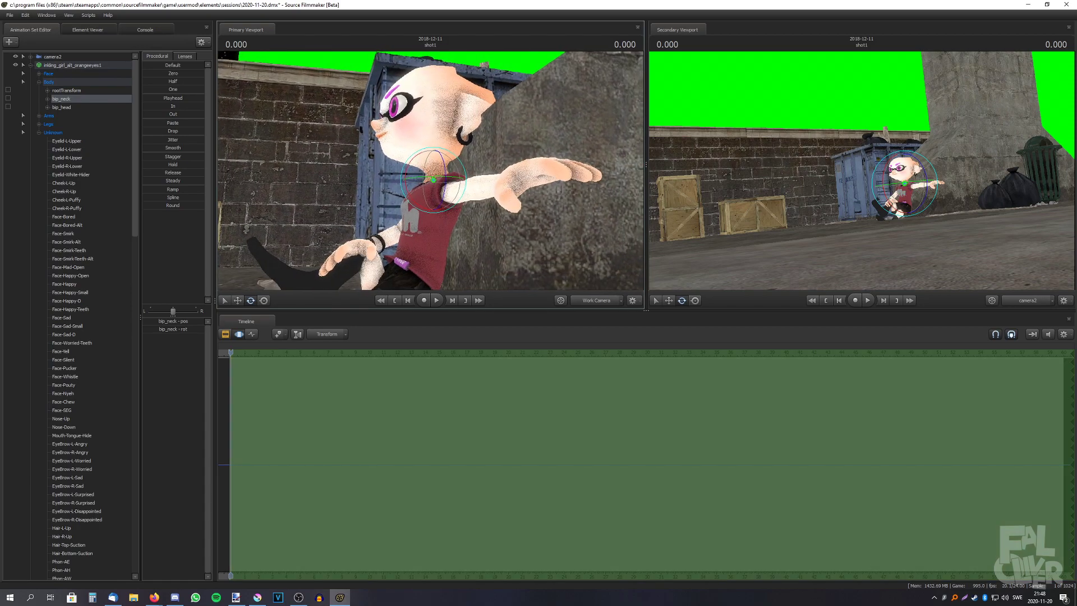
pyautogui.moveTo(429, 168); pyautogui.dragTo(421, 172)
pyautogui.moveTo(347, 188); pyautogui.dragTo(362, 186)
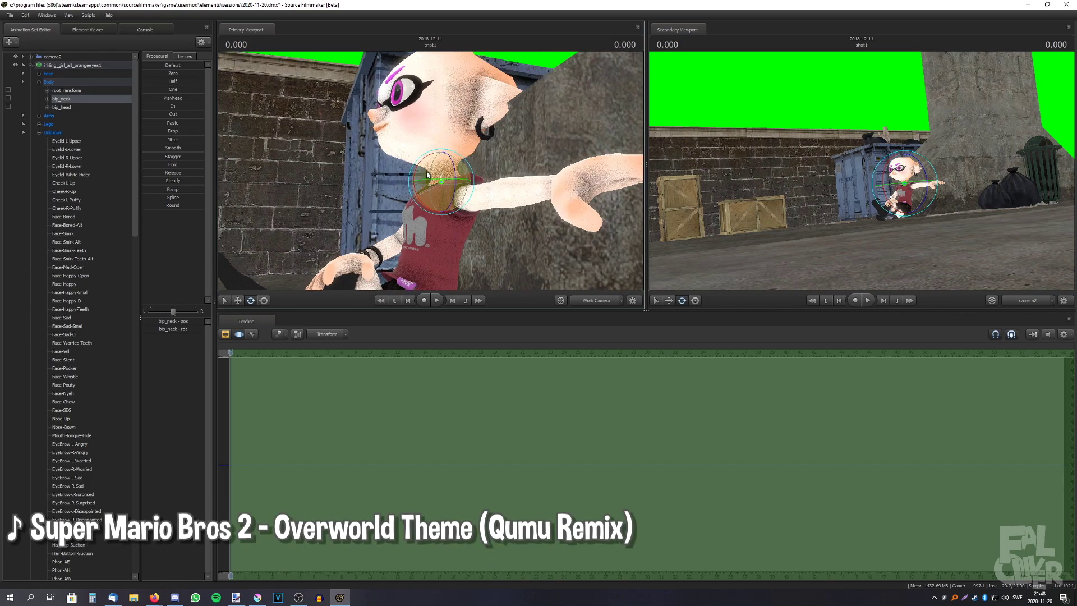
pyautogui.moveTo(429, 169); pyautogui.dragTo(328, 187)
# - Lift the right thigh up and outward with the move gizmo
pyautogui.click(417, 214)
pyautogui.click(239, 300)
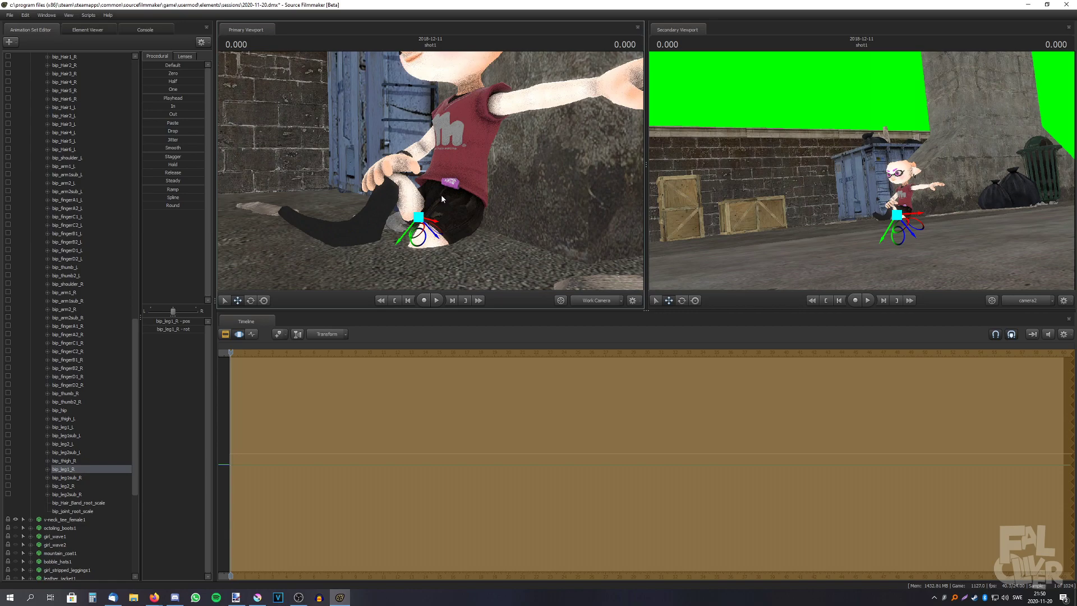
pyautogui.moveTo(429, 230); pyautogui.dragTo(404, 222)
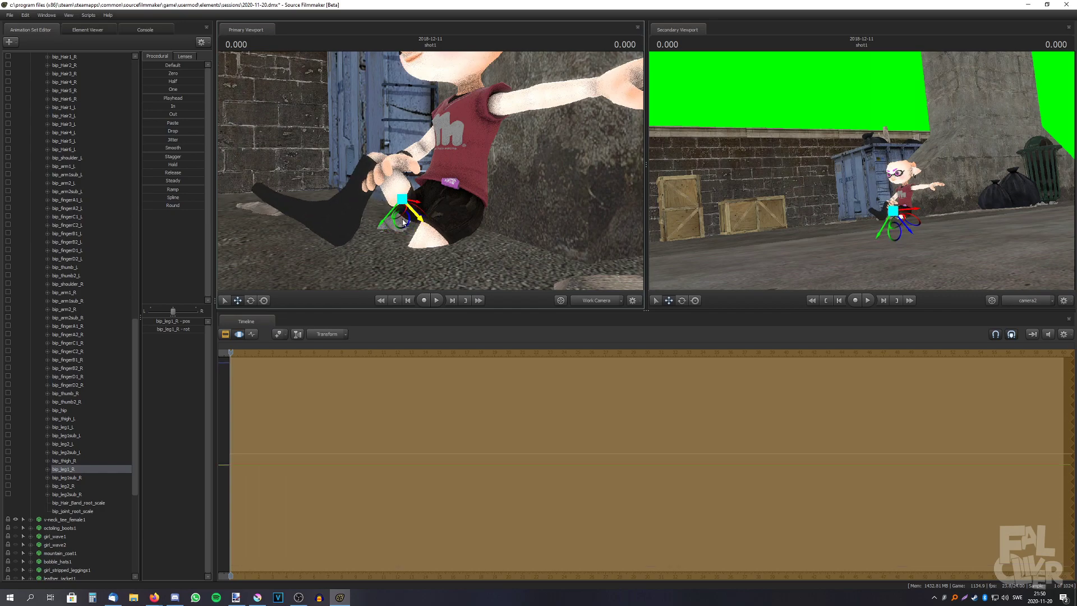
pyautogui.click(862, 174)
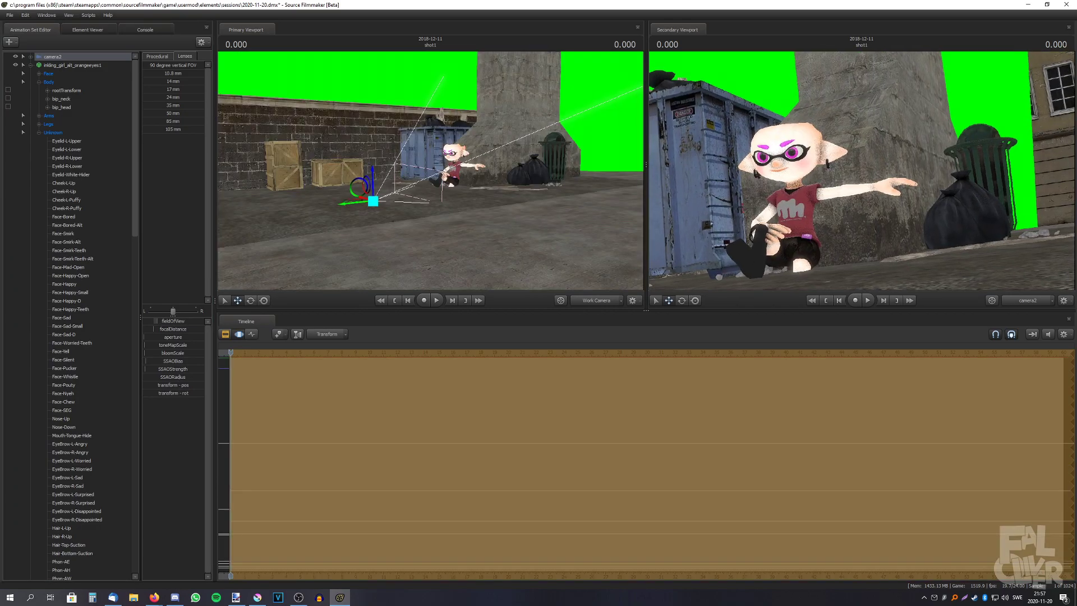
# - Adjust the shot camera's framing and set up the head bone for rotation
pyautogui.moveTo(862, 168); pyautogui.dragTo(879, 176)
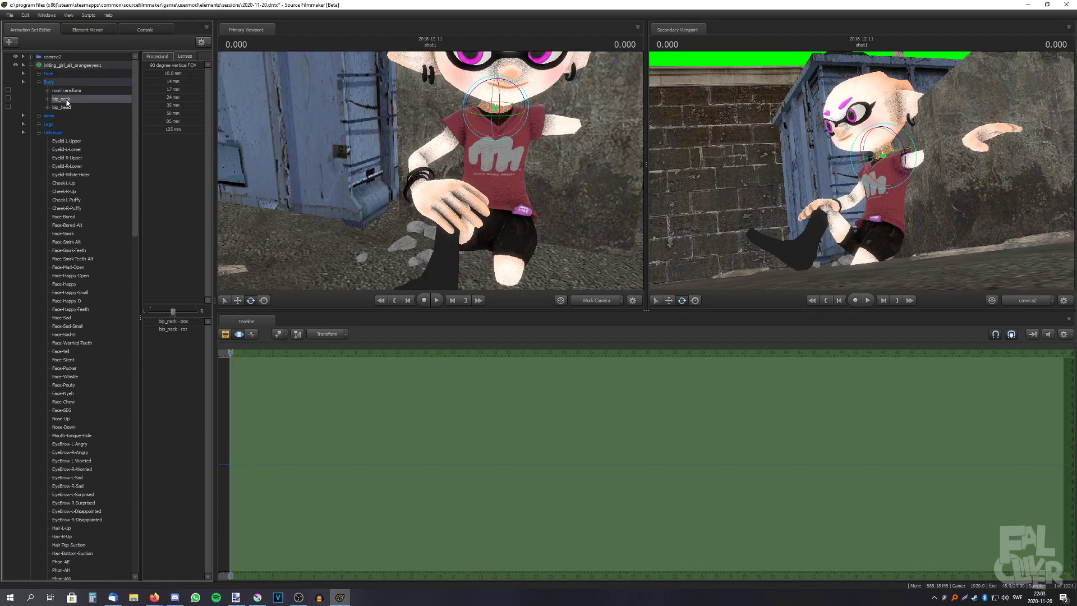
pyautogui.click(62, 106)
pyautogui.moveTo(396, 152)
pyautogui.mouseDown()
pyautogui.moveTo(428, 176)
pyautogui.moveTo(429, 159)
pyautogui.mouseUp()
pyautogui.press('F3')
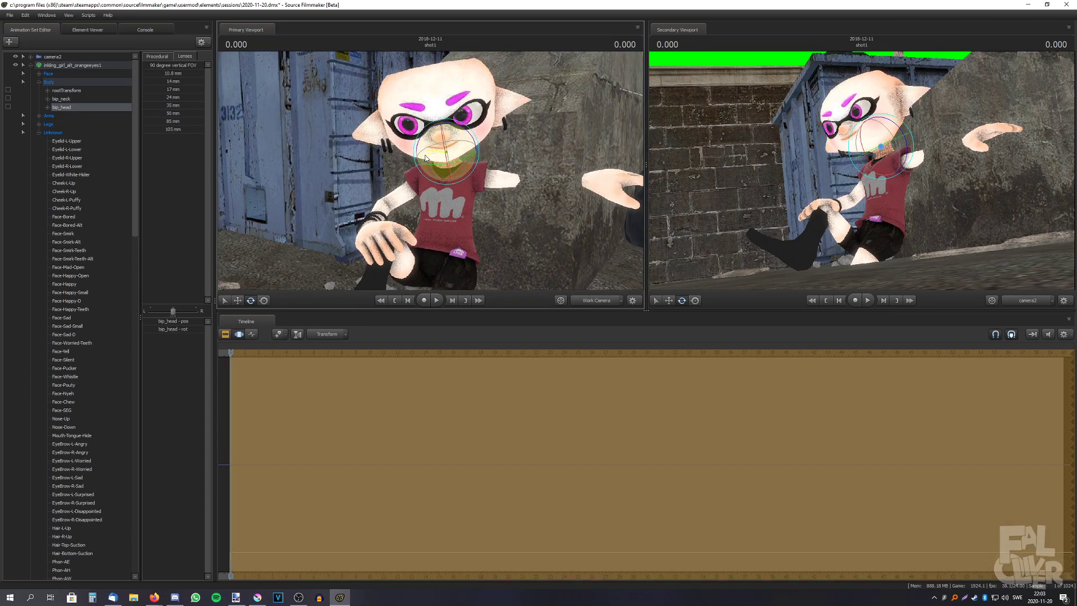
# - Lower the left upper arm to hang down and rotate the left leg slightly
pyautogui.click(504, 178)
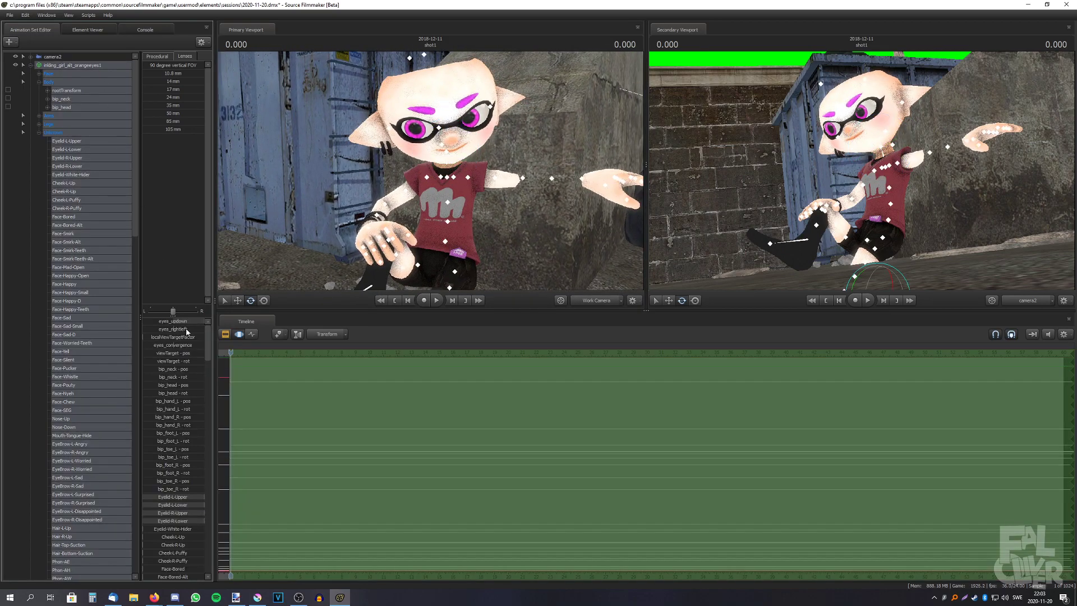
pyautogui.moveTo(480, 181); pyautogui.dragTo(491, 214)
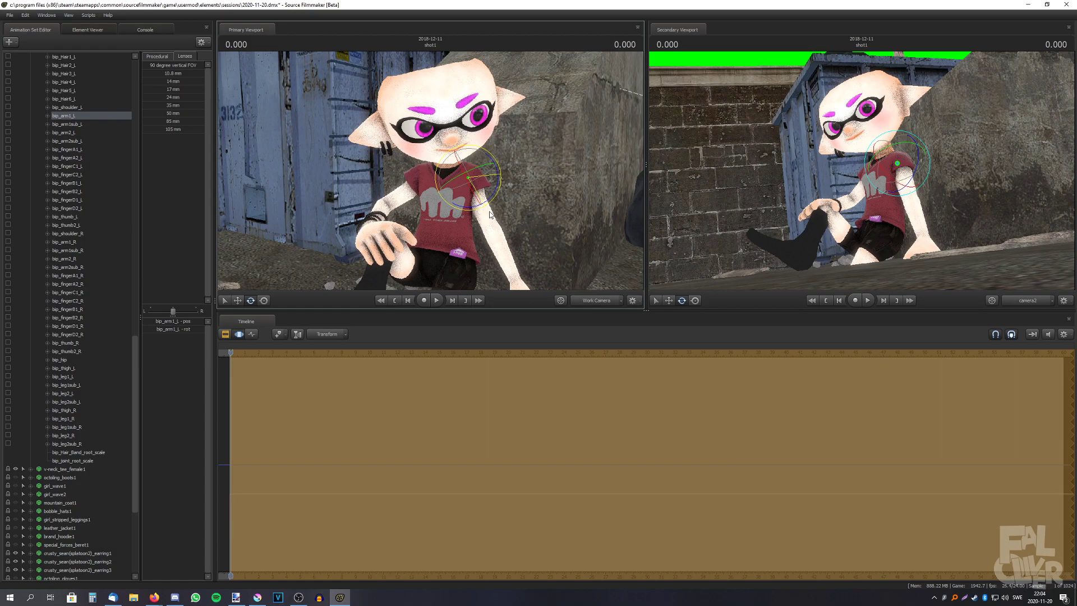
pyautogui.click(60, 377)
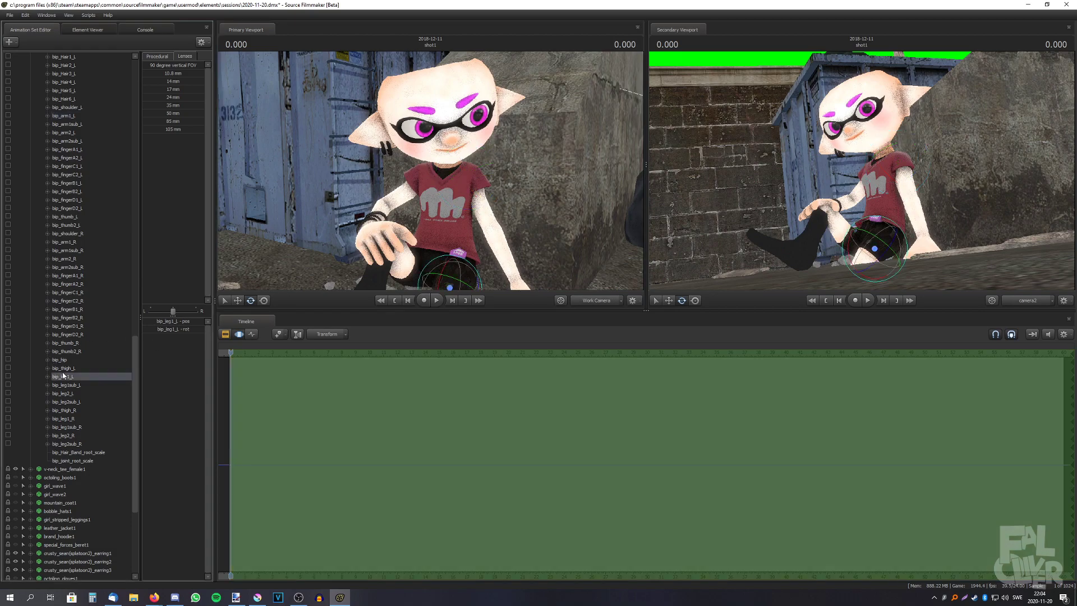
pyautogui.moveTo(431, 201); pyautogui.dragTo(428, 201)
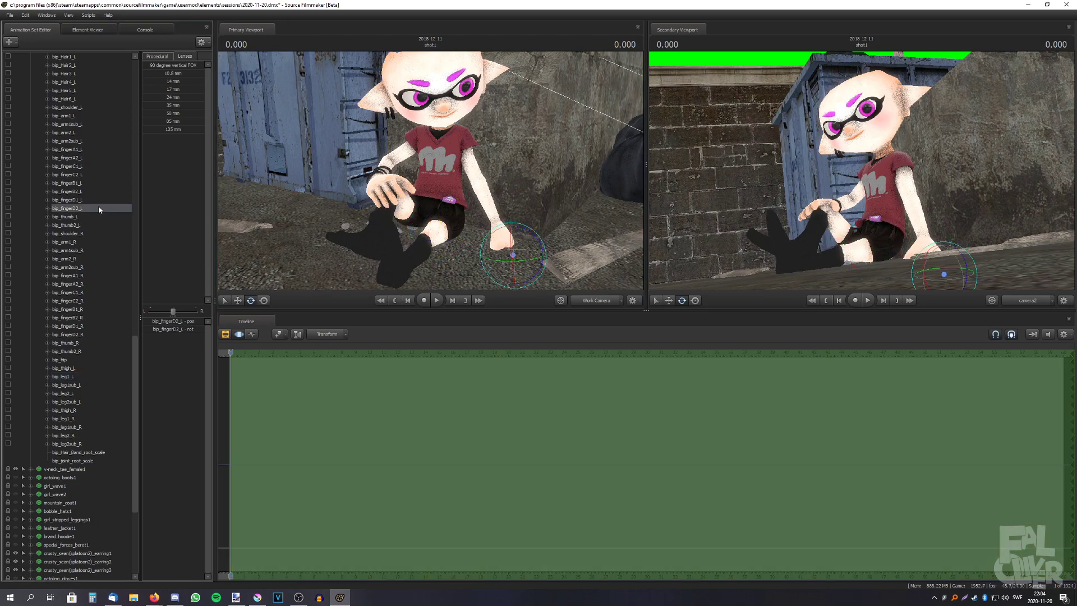
# - Select the left forearm, then slide the right hand onto the knee
pyautogui.click(103, 216)
pyautogui.click(81, 115)
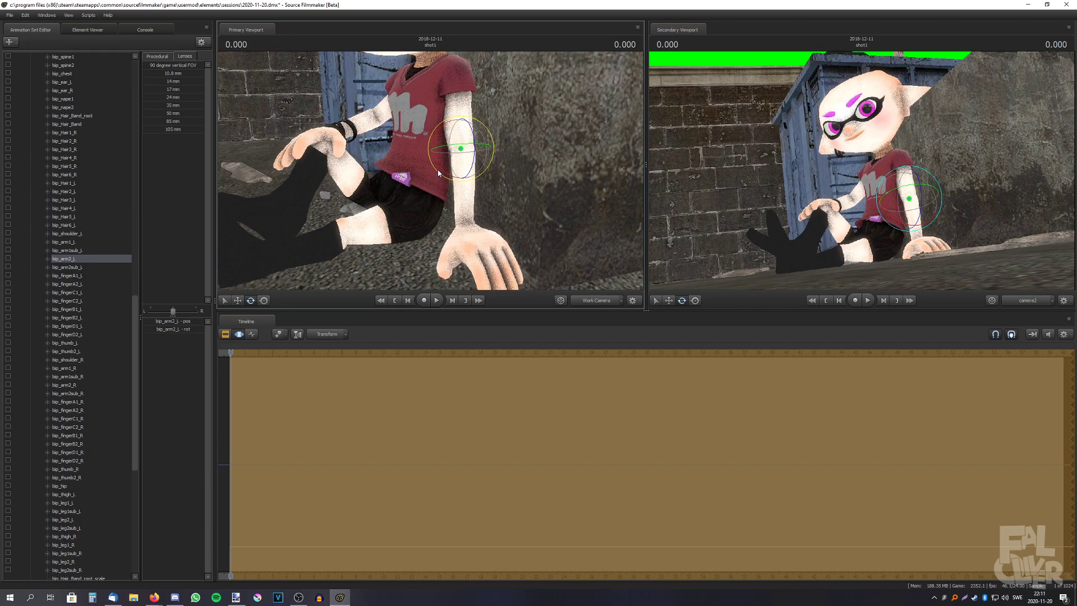
pyautogui.moveTo(437, 169)
pyautogui.mouseDown()
pyautogui.moveTo(460, 152)
pyautogui.moveTo(424, 173)
pyautogui.mouseUp()
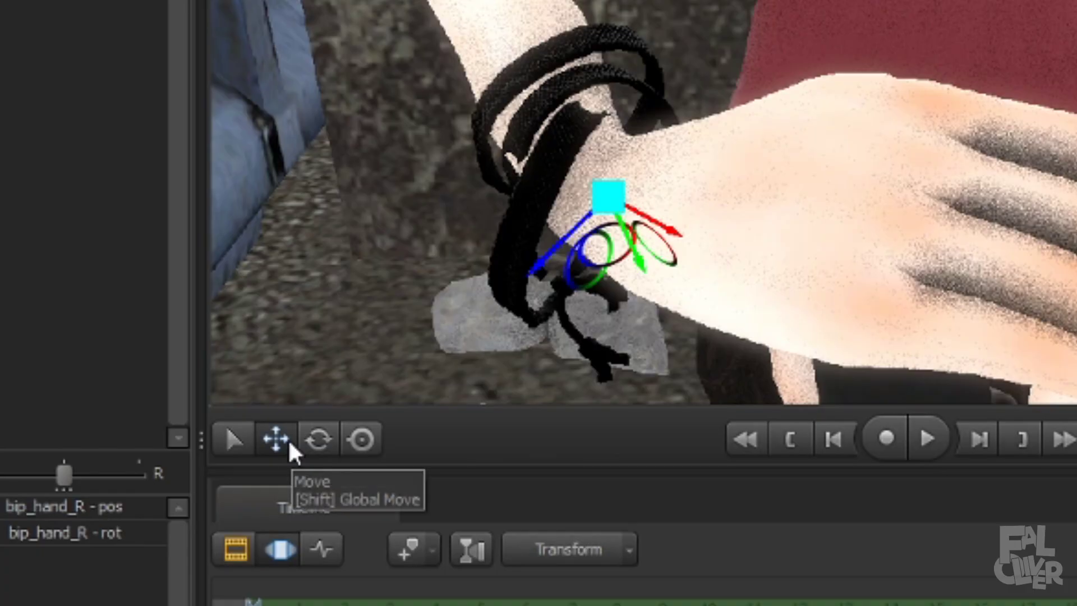
pyautogui.click(287, 438)
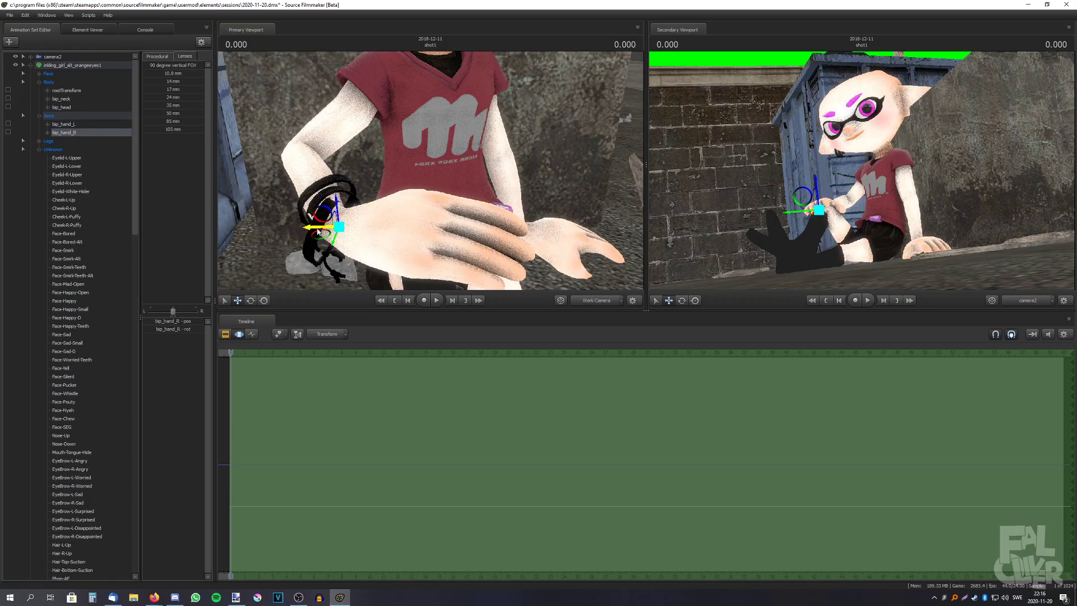
pyautogui.moveTo(318, 228); pyautogui.dragTo(253, 236)
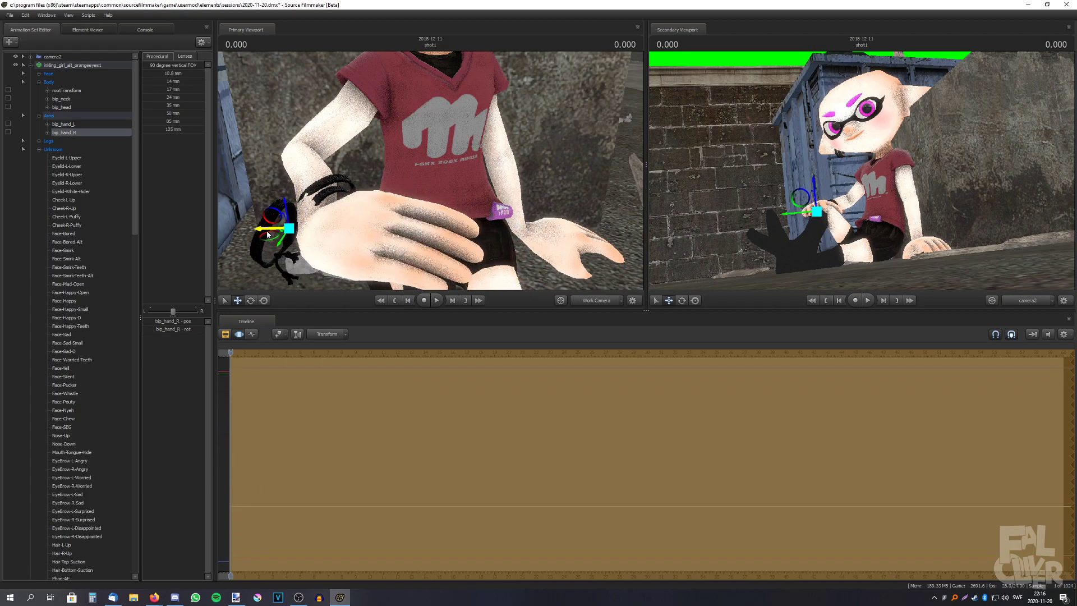
pyautogui.moveTo(421, 210); pyautogui.dragTo(370, 210, button='middle')
# - Select the girl_wave2 hair model from the scene list and frame it
pyautogui.click(65, 267)
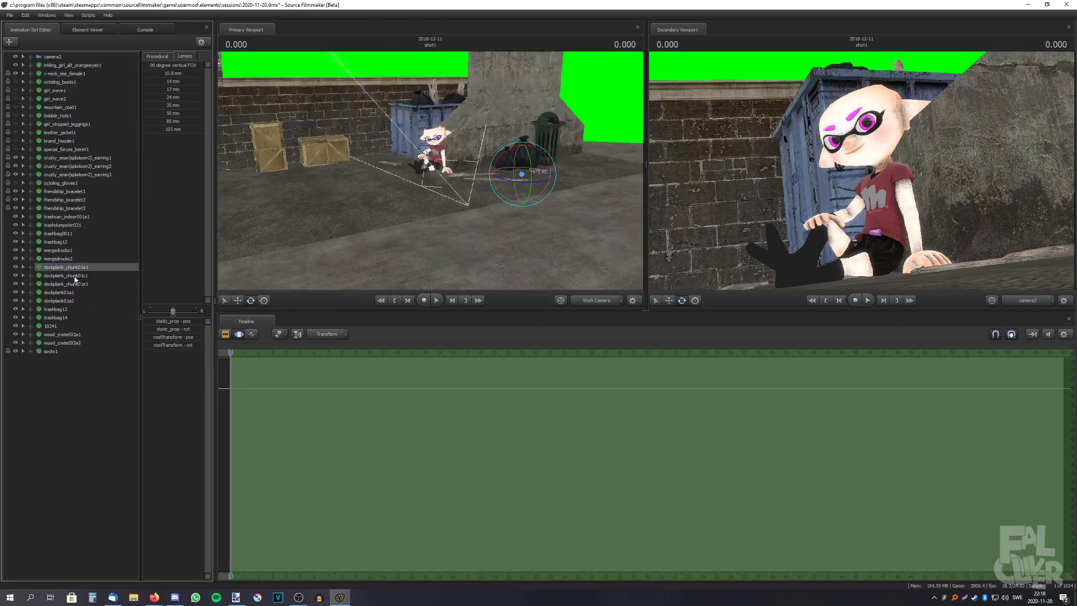
pyautogui.click(75, 292)
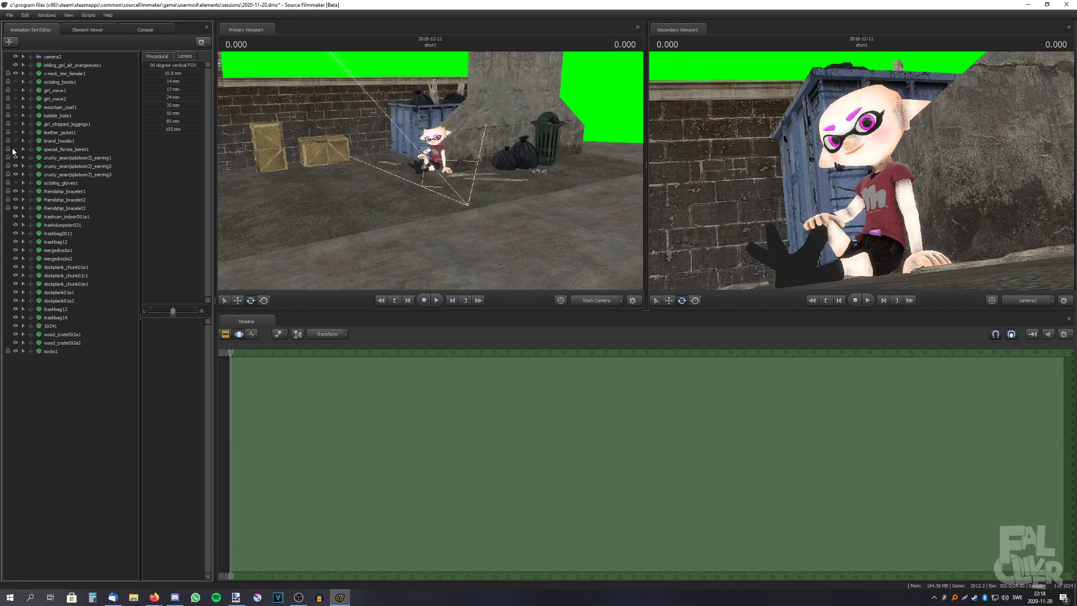
pyautogui.click(50, 100)
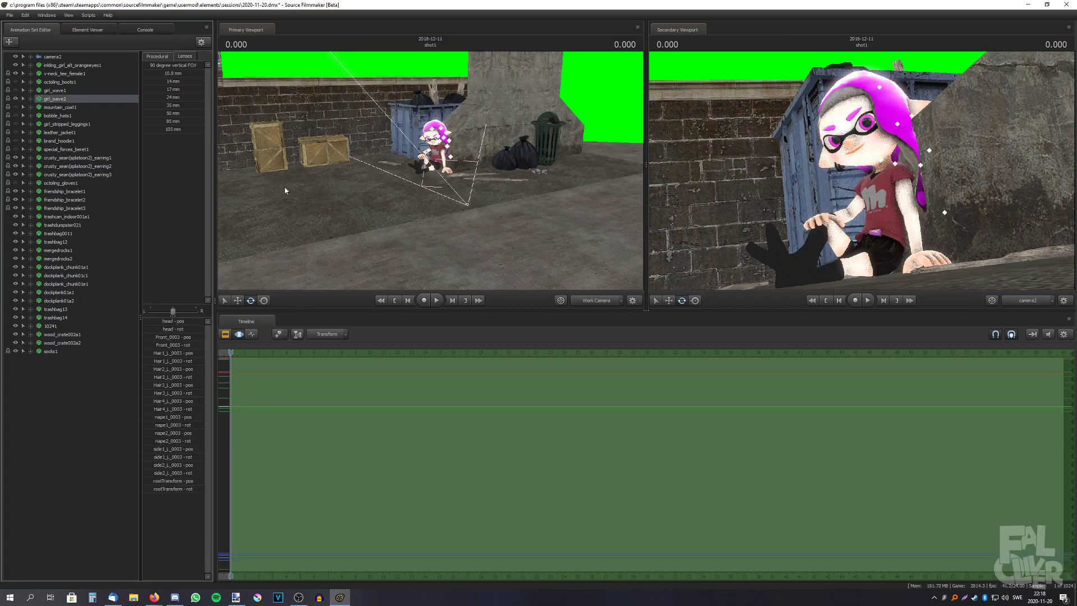
pyautogui.press('f')
# - Select the three left hair bones, swing the tentacle forward, then undo it
pyautogui.click(473, 76)
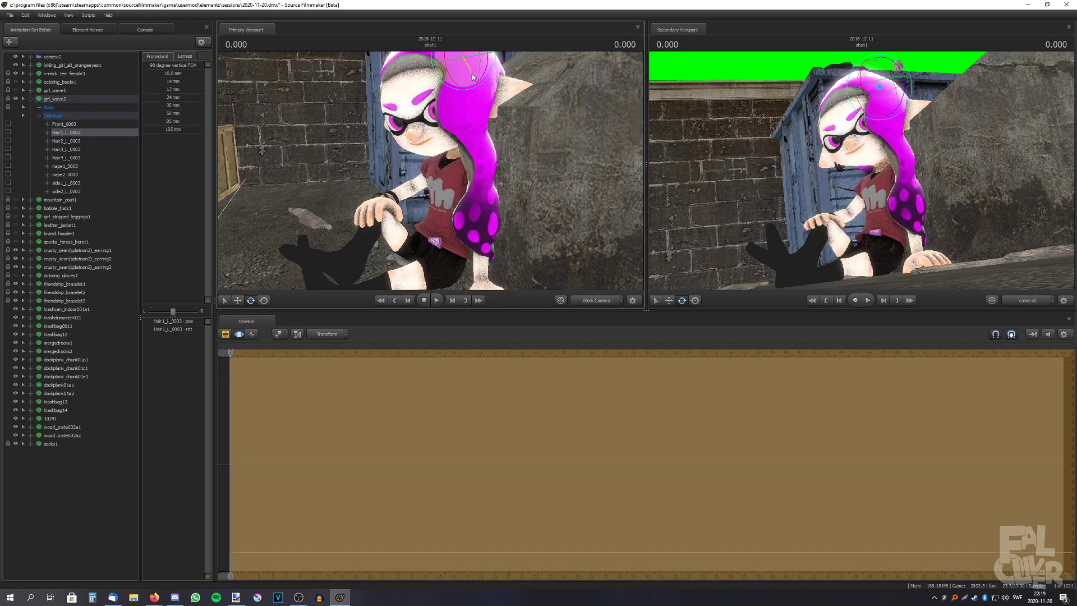
pyautogui.click(473, 76)
pyautogui.press('f')
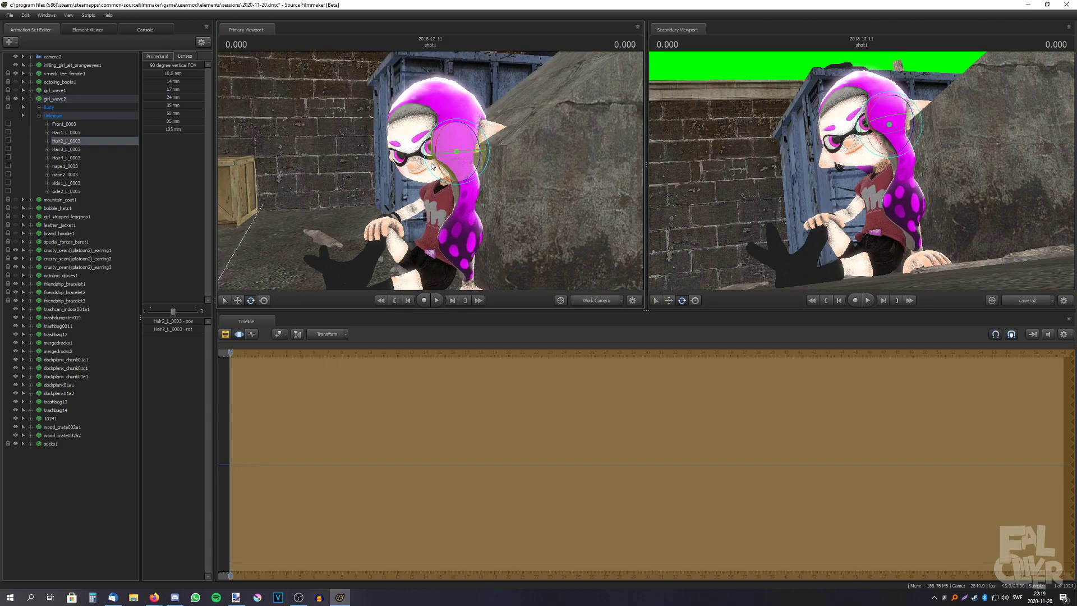
pyautogui.click(431, 166)
pyautogui.press('f')
pyautogui.moveTo(486, 206); pyautogui.dragTo(463, 97)
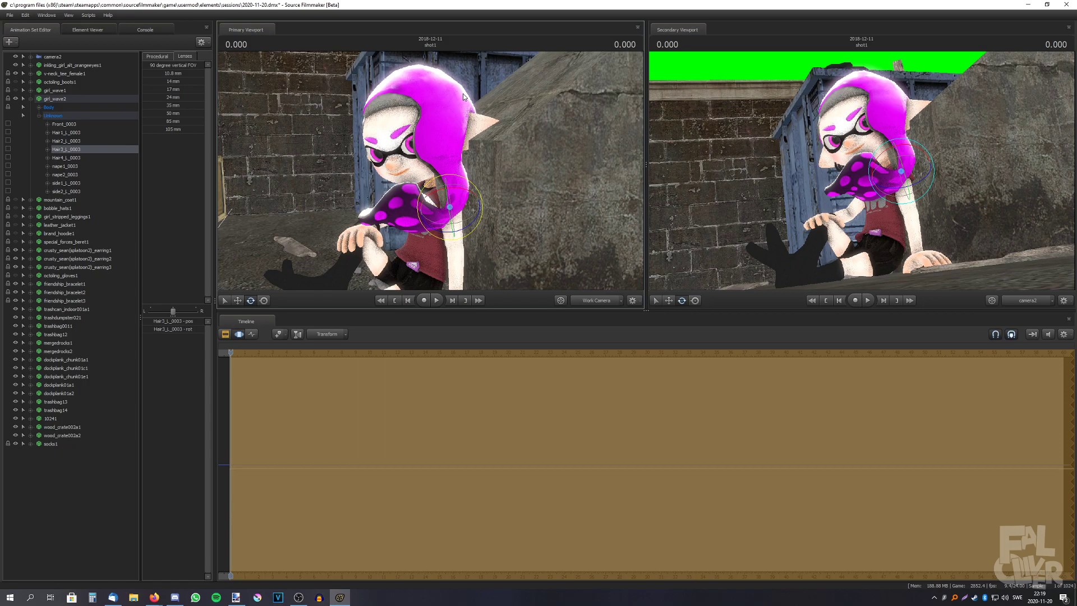
pyautogui.hotkey('ctrl', 'z')
pyautogui.hotkey('ctrl', 'z')
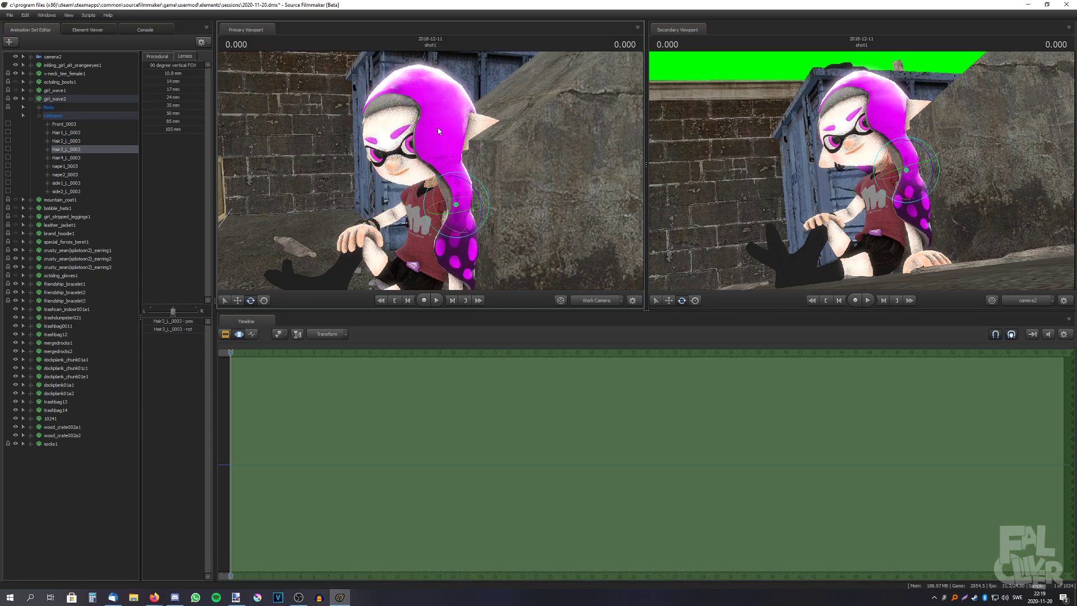
# - Make the second left hair bone's tentacle hang down, then switch to another program
pyautogui.moveTo(437, 127); pyautogui.dragTo(315, 164)
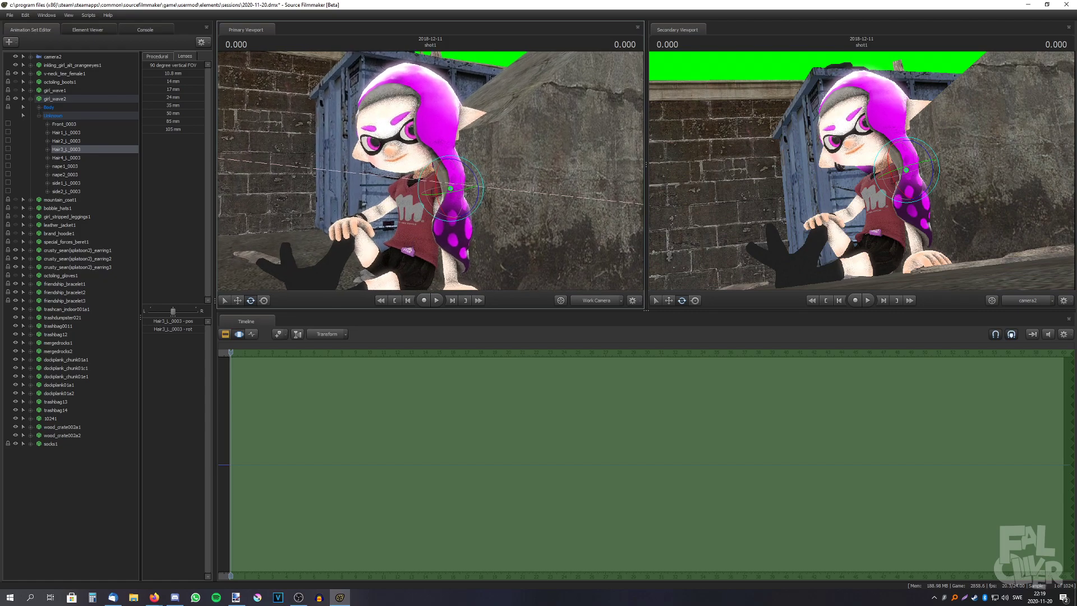
pyautogui.click(316, 163)
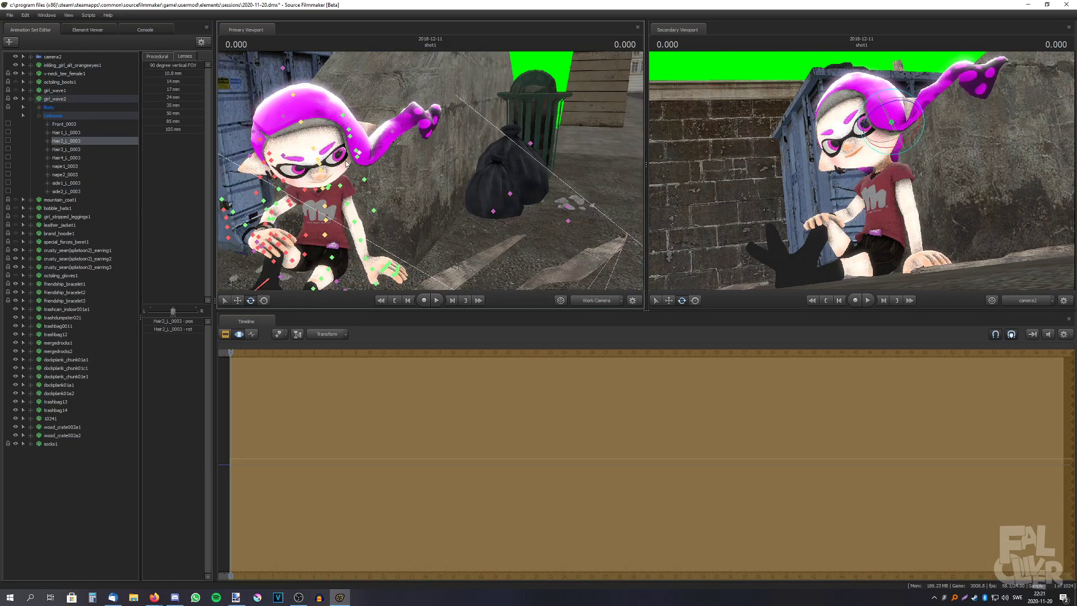
pyautogui.moveTo(913, 118); pyautogui.dragTo(913, 152)
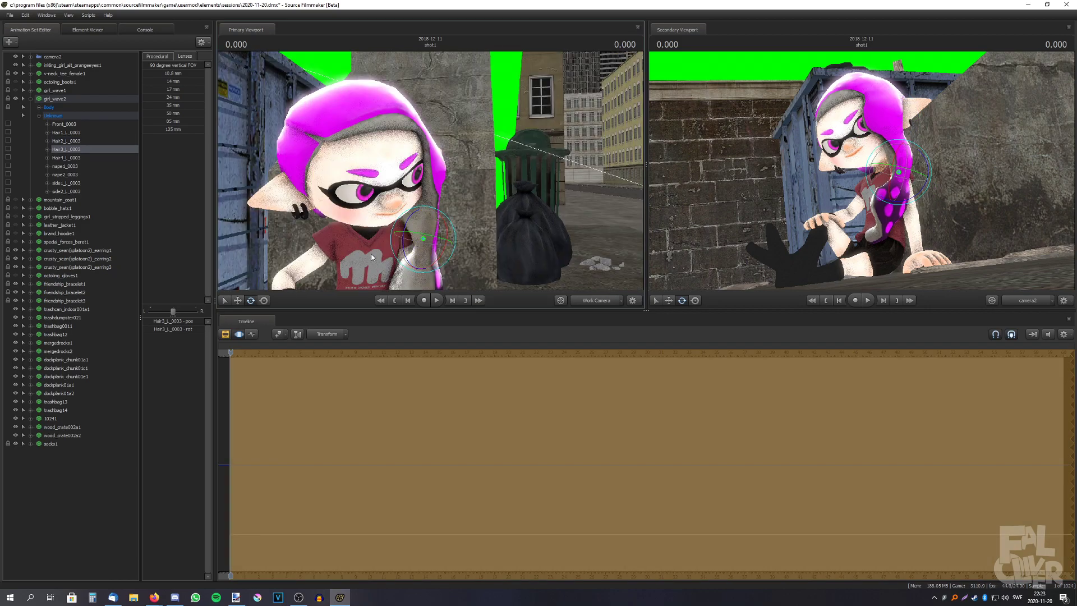
pyautogui.moveTo(415, 244); pyautogui.dragTo(362, 236)
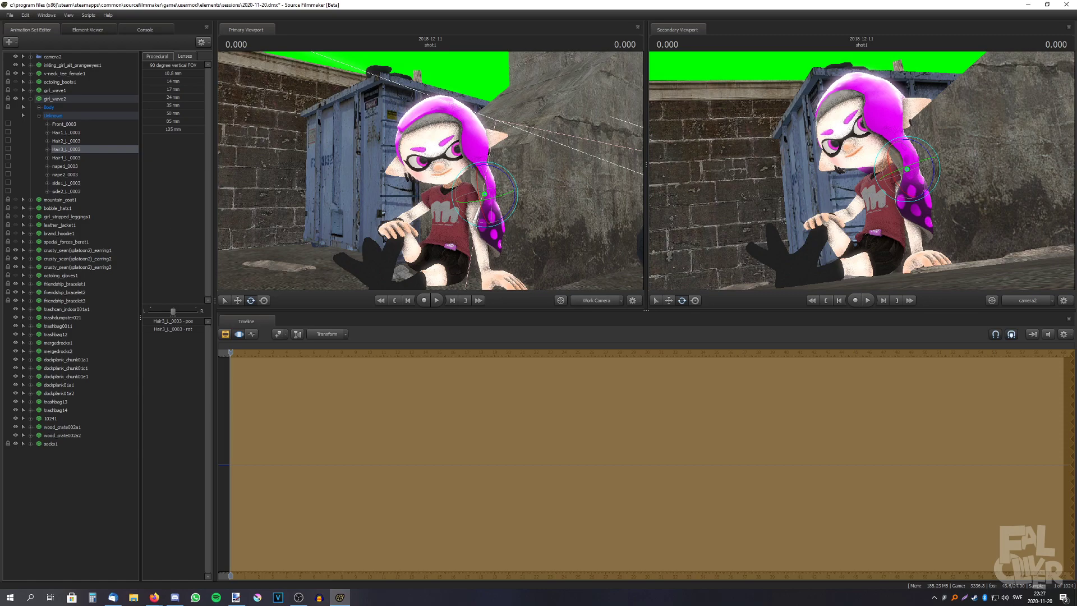
pyautogui.hotkey('alt', 'Tab')
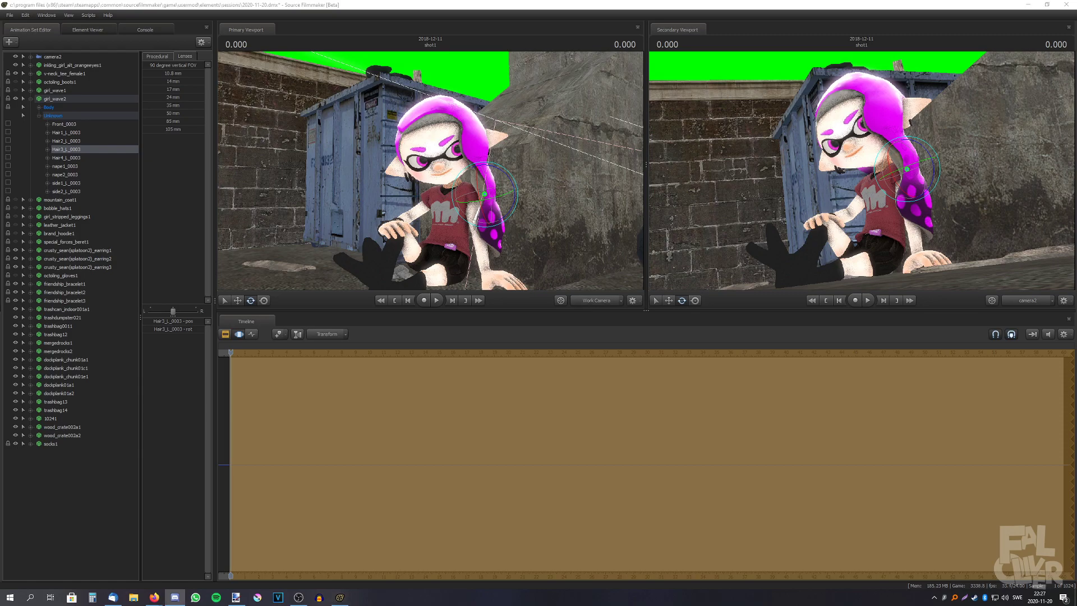
pyautogui.hotkey('alt', 'Tab')
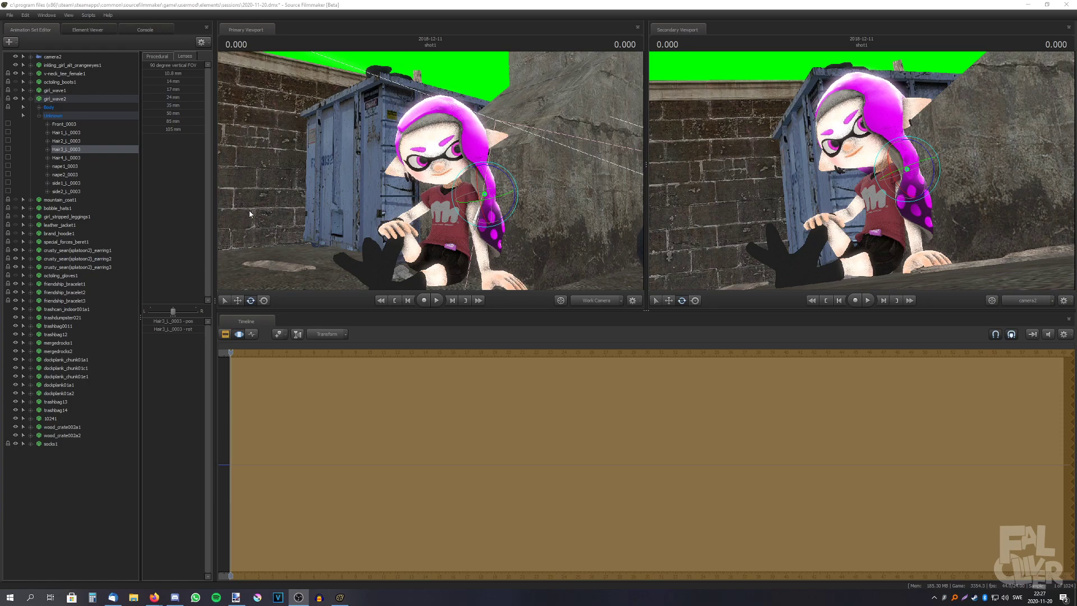
# - Select the first left hair bone, then the left index finger's base bone
pyautogui.click(381, 174)
pyautogui.moveTo(381, 174); pyautogui.dragTo(354, 168)
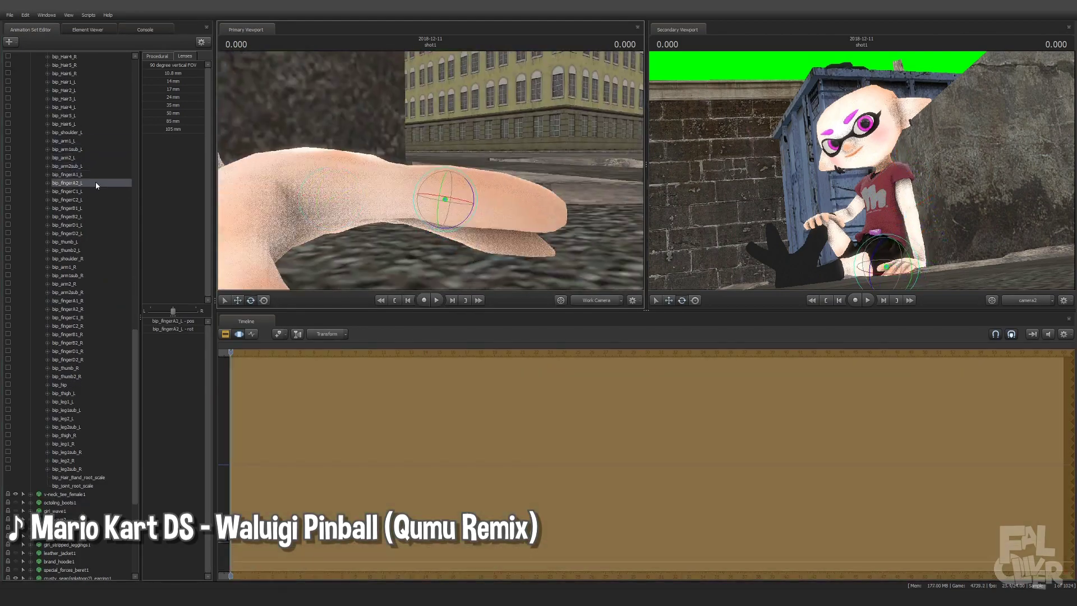
pyautogui.click(84, 174)
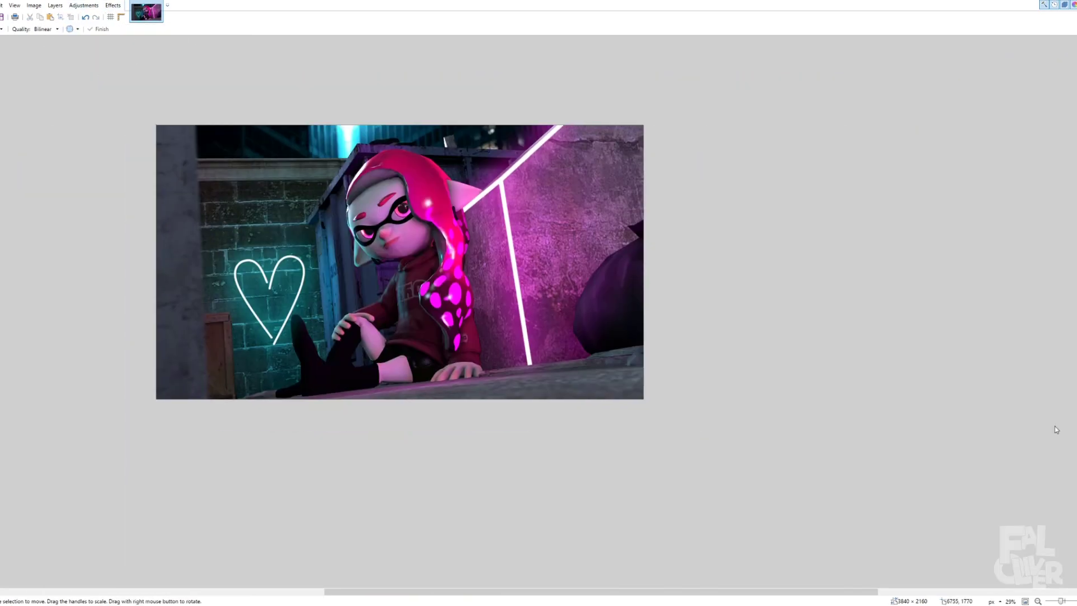
pyautogui.hscroll(-2, 93, 59)
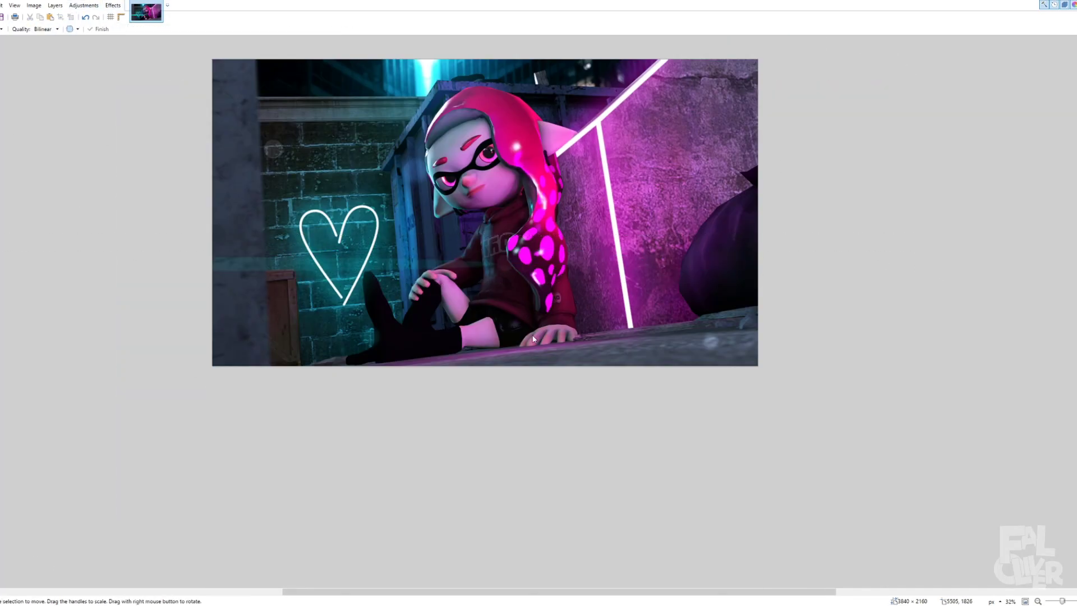
pyautogui.scroll(2, 827, 328)
pyautogui.scroll(2, 492, 291)
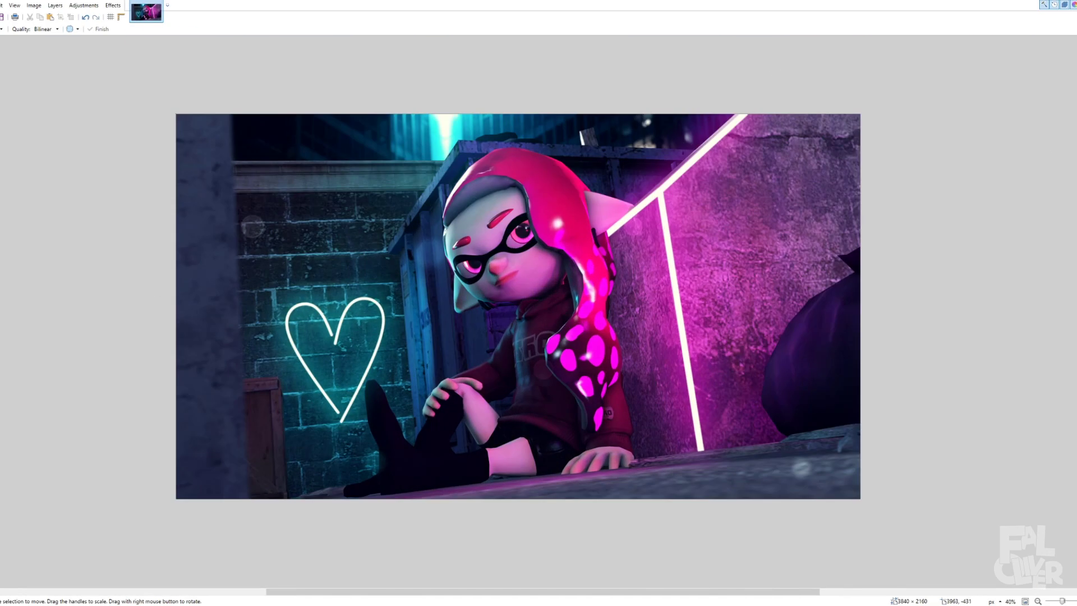
# - Switch to the Paint Bucket tool
pyautogui.press('f')
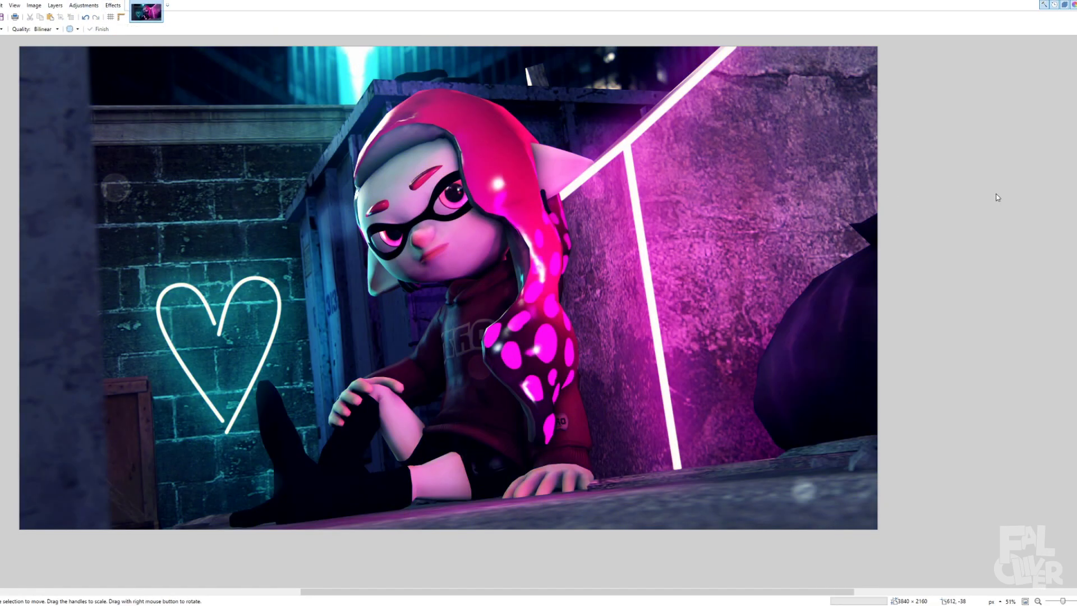